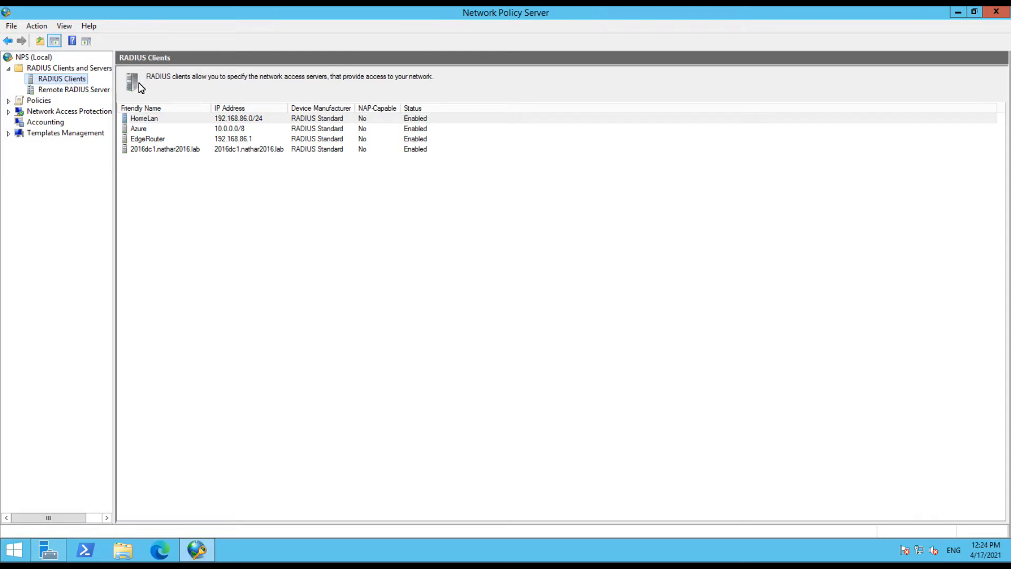
Open the HomeLan RADIUS client's properties and use Generate to show its shared secret in plain text
double_click(155, 121)
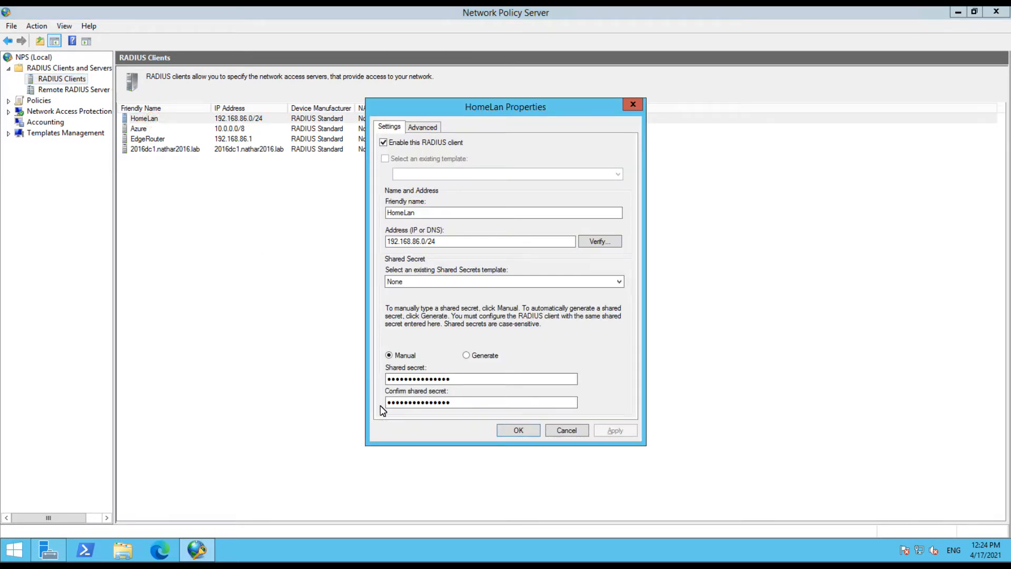
click(467, 355)
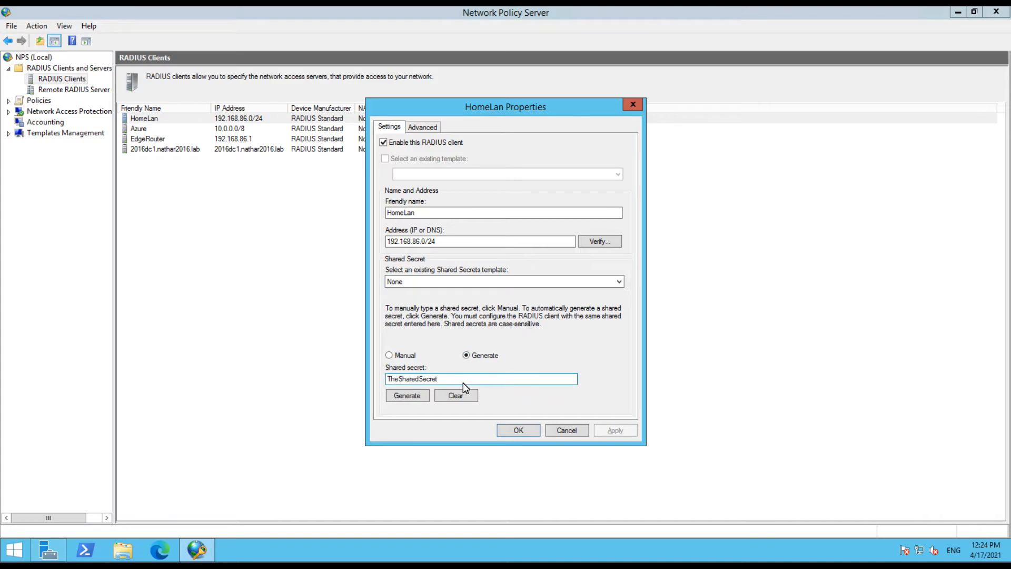
drag(443, 379, 379, 380)
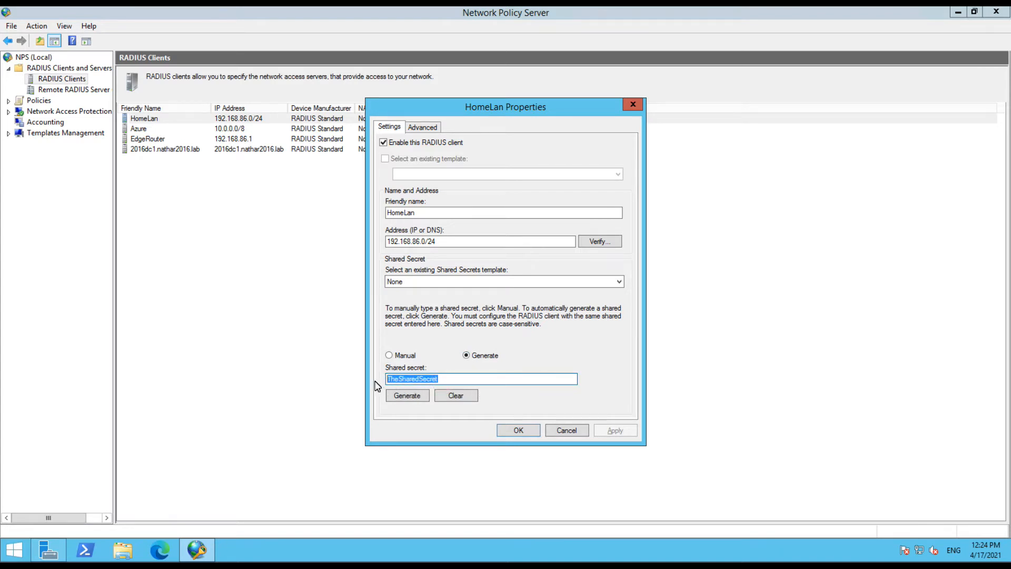
click(450, 379)
Cancel the HomeLan Properties dialog and launch Wireshark from the Start menu
click(572, 430)
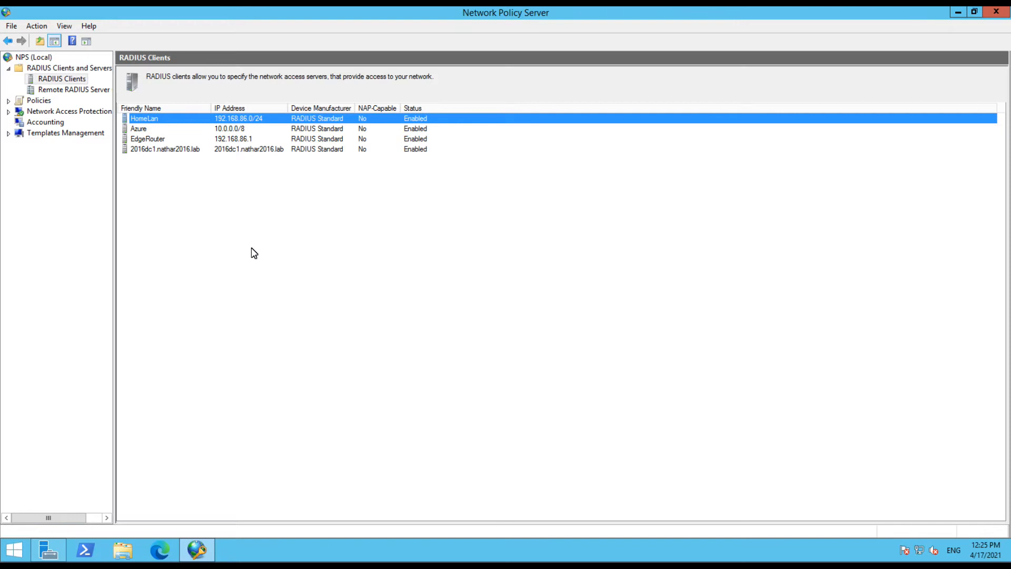
click(15, 550)
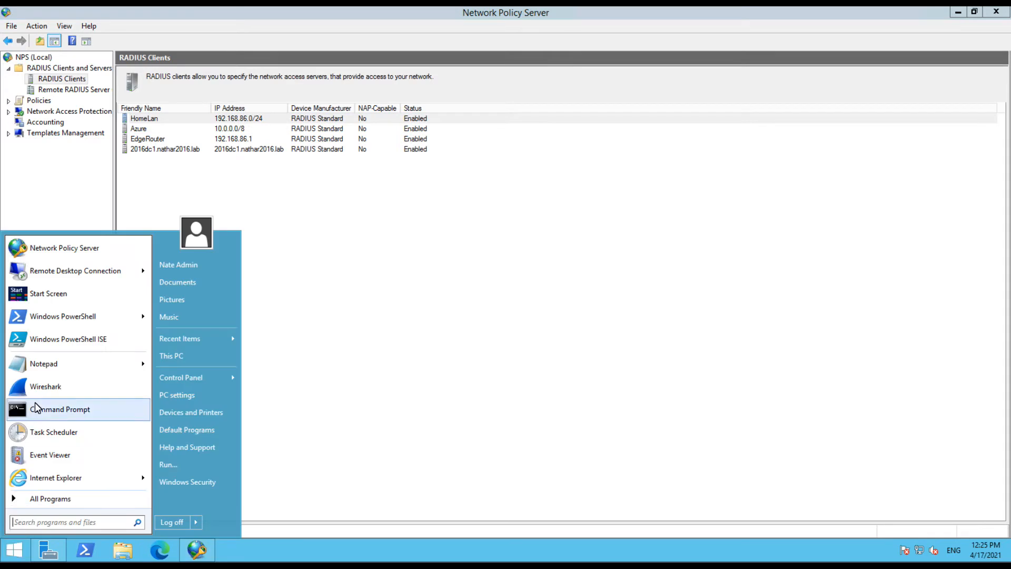
click(36, 388)
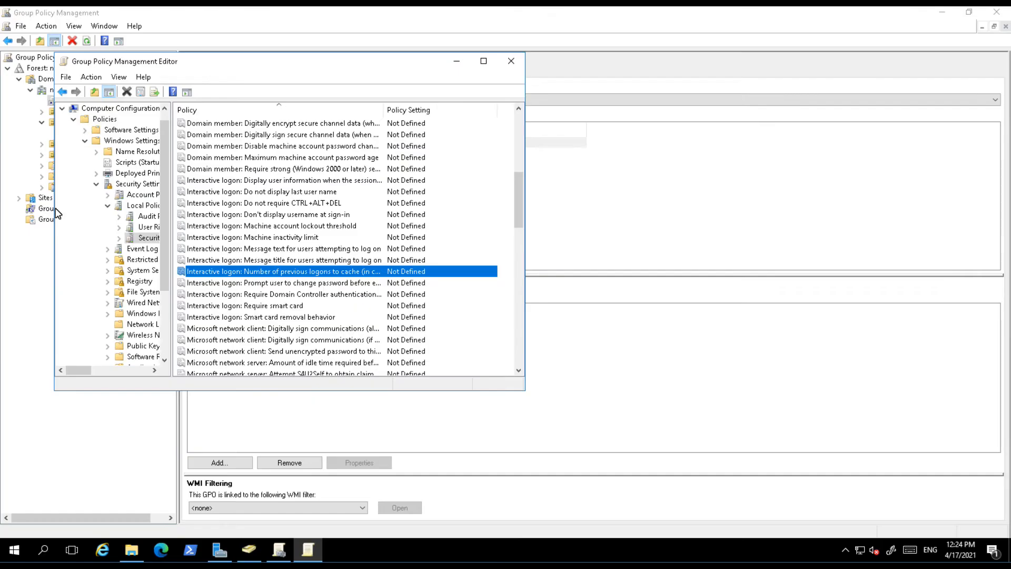
Reset the test user's password in Active Directory Users and Computers and confirm it
click(453, 60)
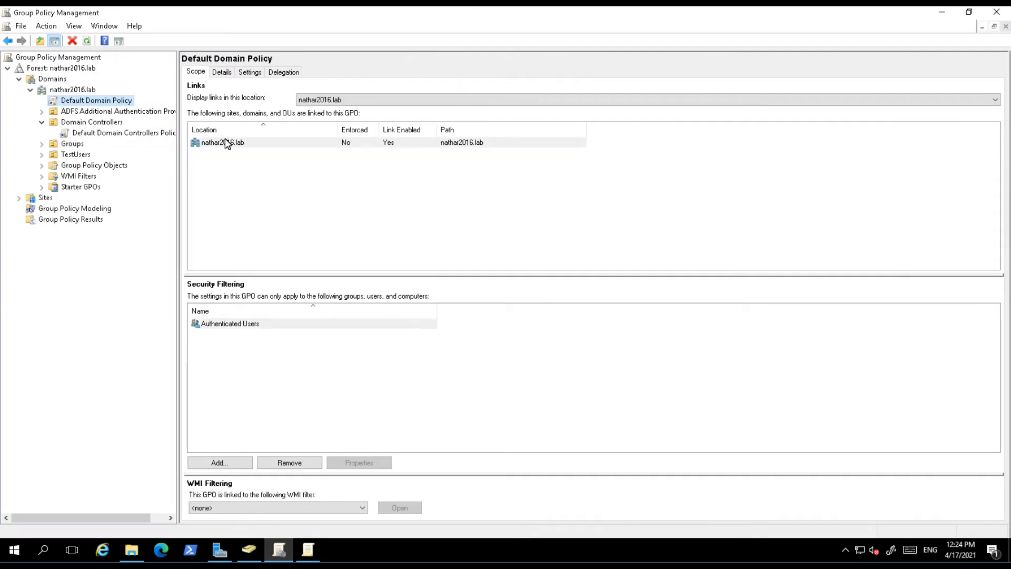
click(247, 557)
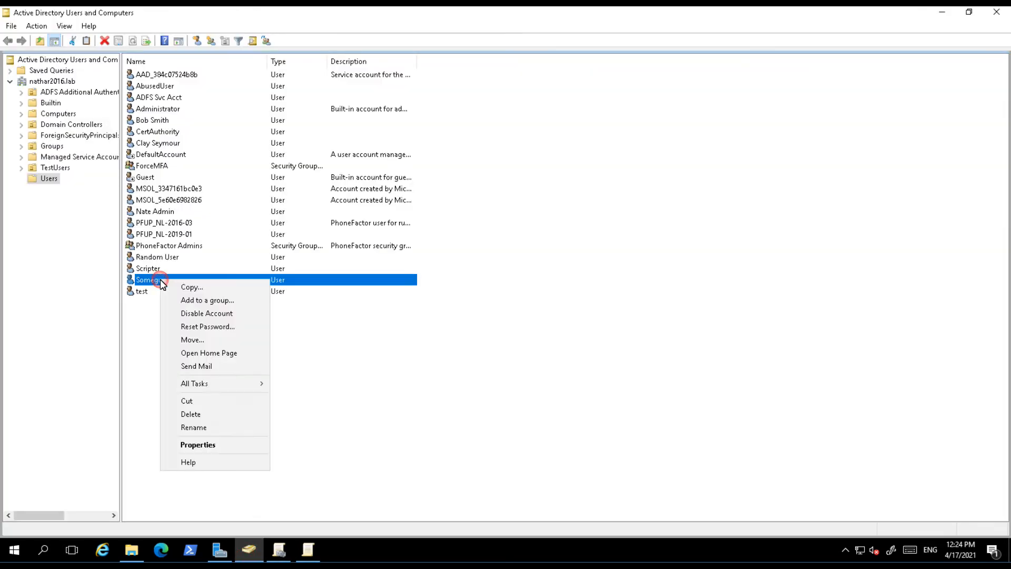
click(196, 328)
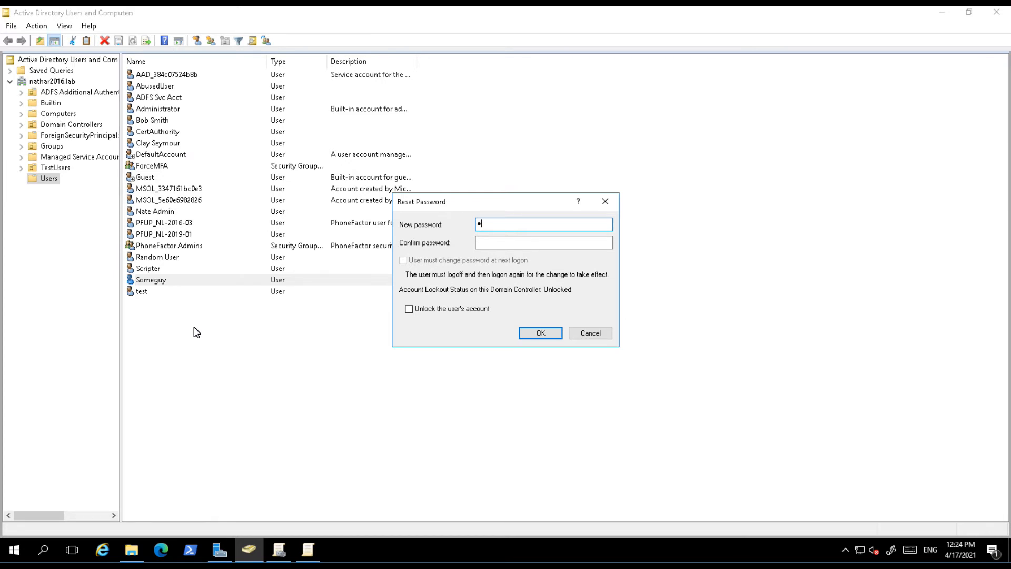
key(Tab)
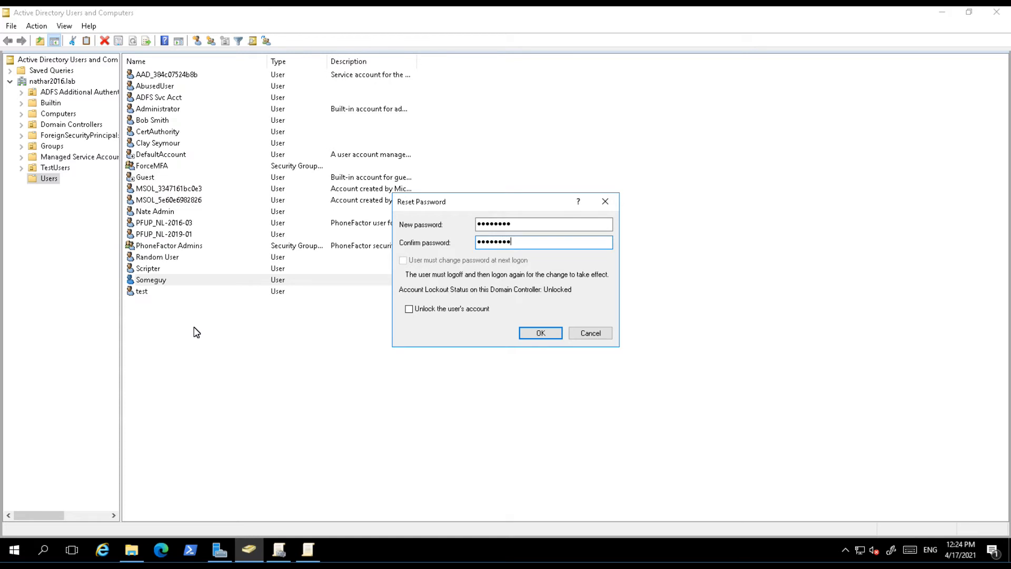
click(543, 333)
click(573, 323)
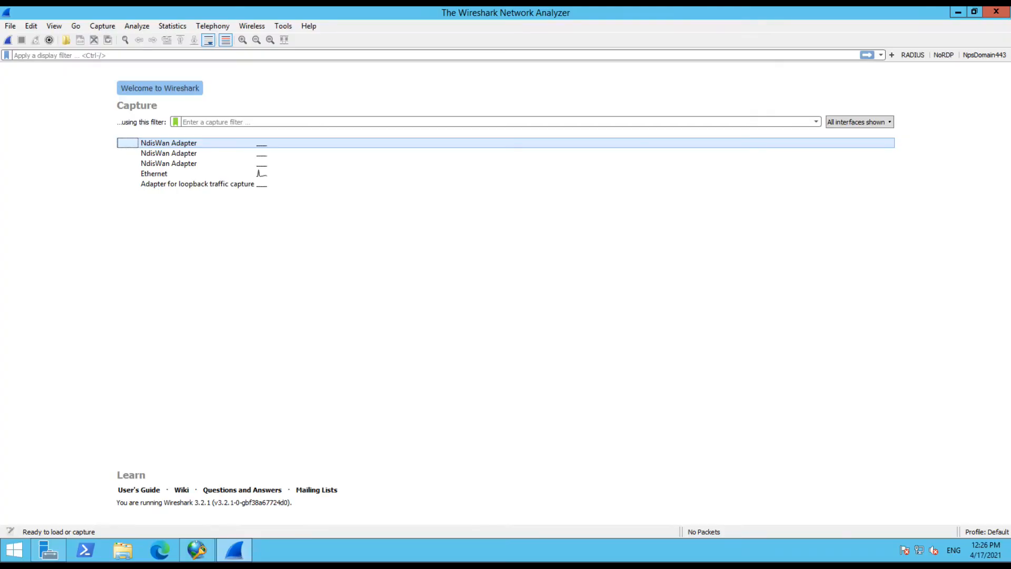
Start capturing on the Ethernet interface and apply the radius display filter
click(153, 174)
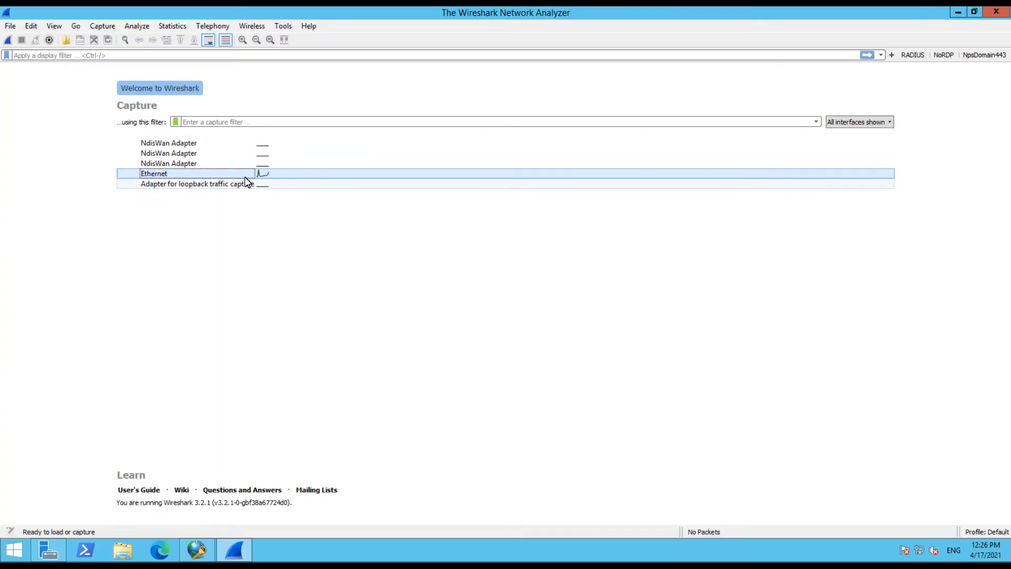
click(9, 40)
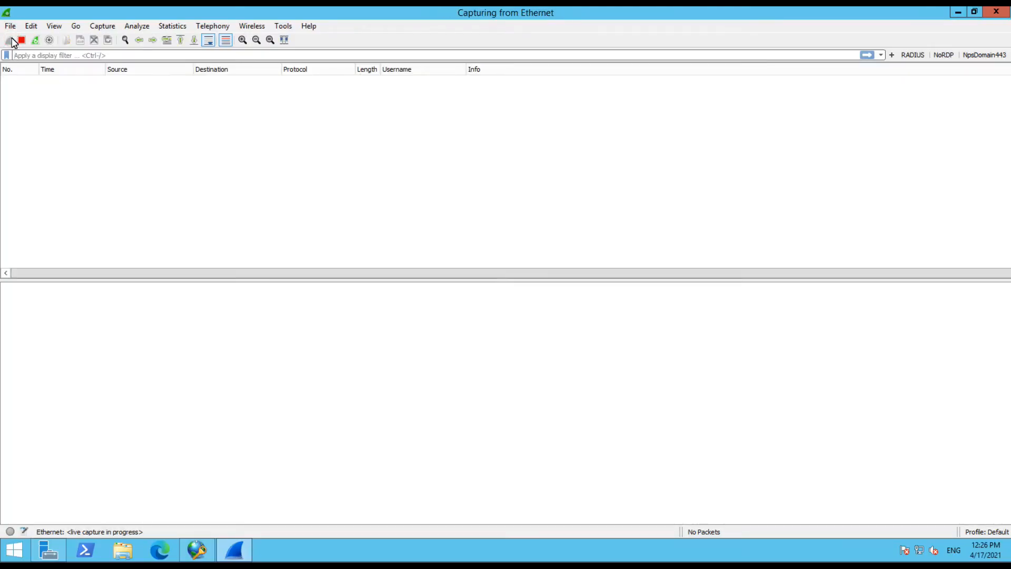
click(98, 55)
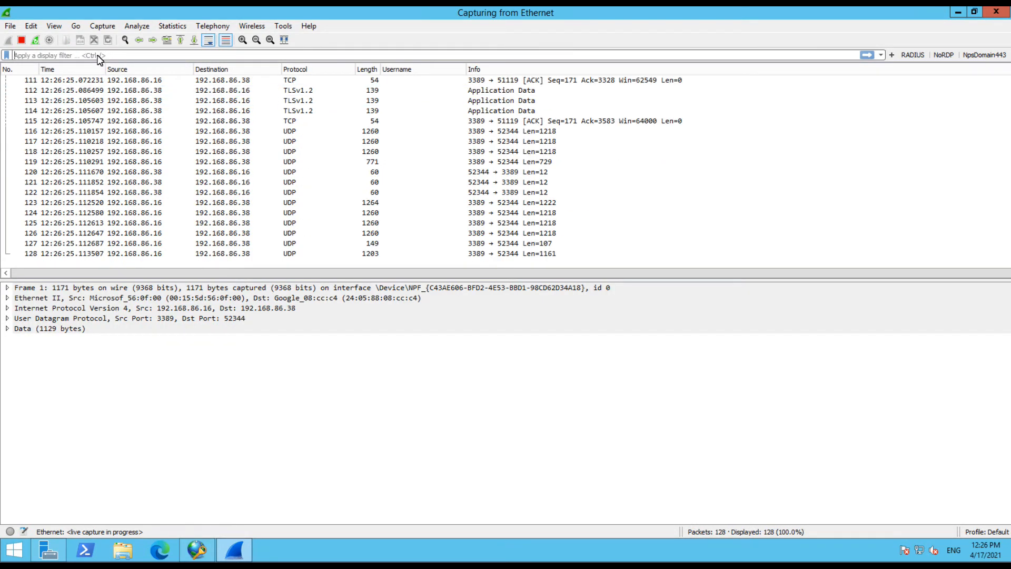
click(912, 56)
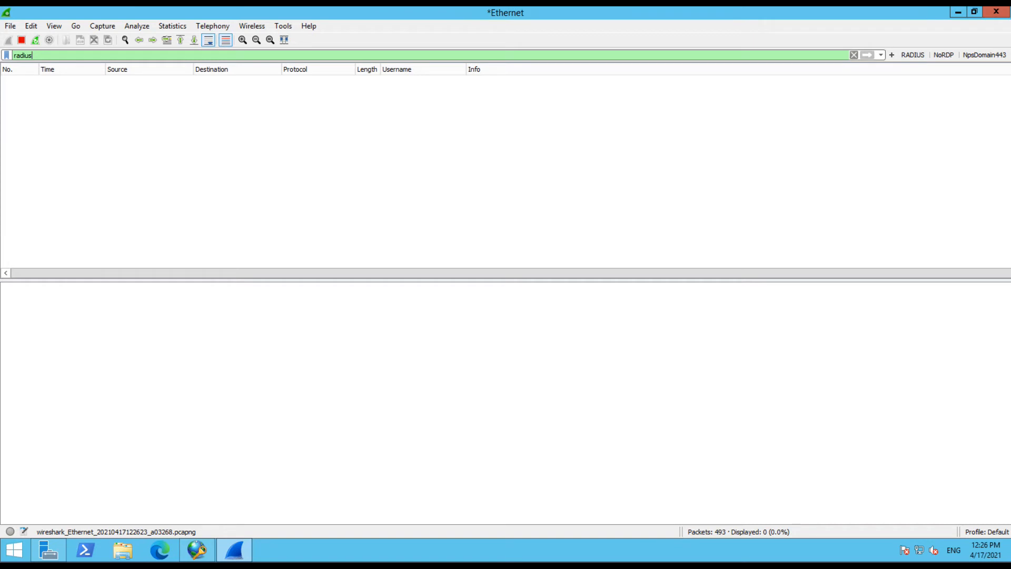
key(alt+Tab)
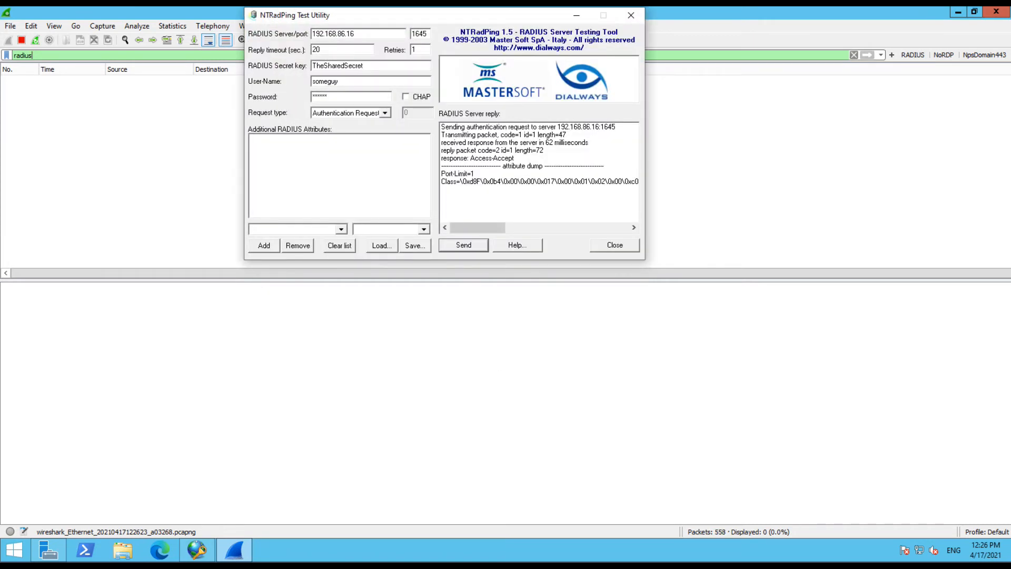
Send an NTRadPing authentication request with the correct password, which the server accepts
drag(436, 17, 705, 237)
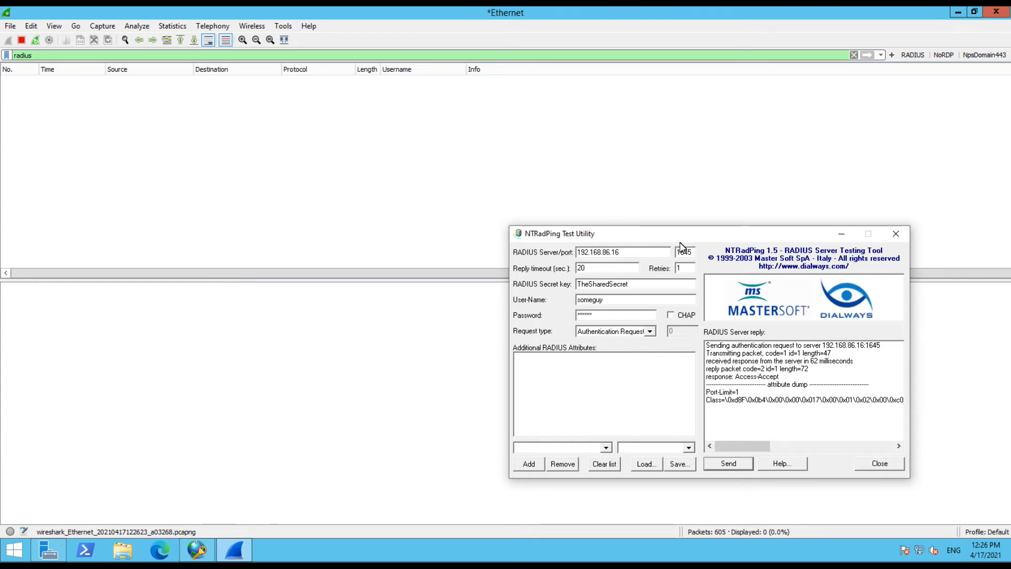
double_click(636, 252)
click(579, 252)
click(637, 251)
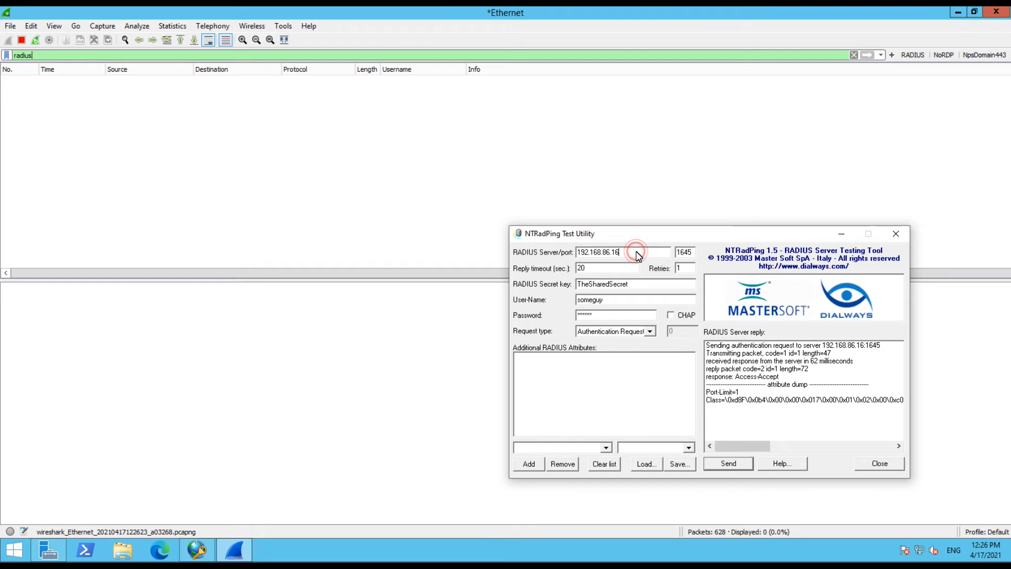
double_click(605, 316)
text(*****)
click(721, 464)
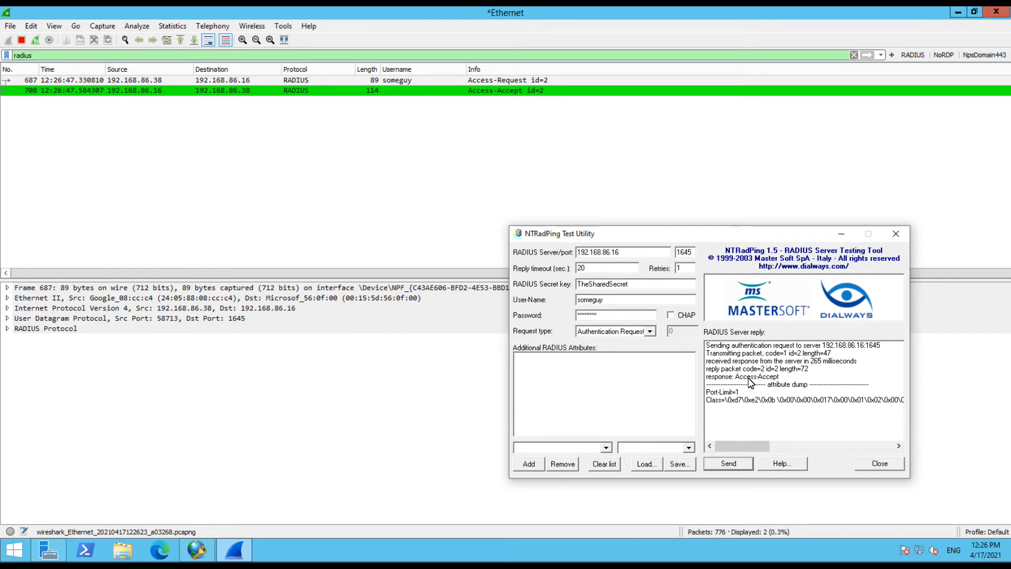
Resend the request with a different password, which the server rejects
double_click(604, 317)
text(***)
key(Return)
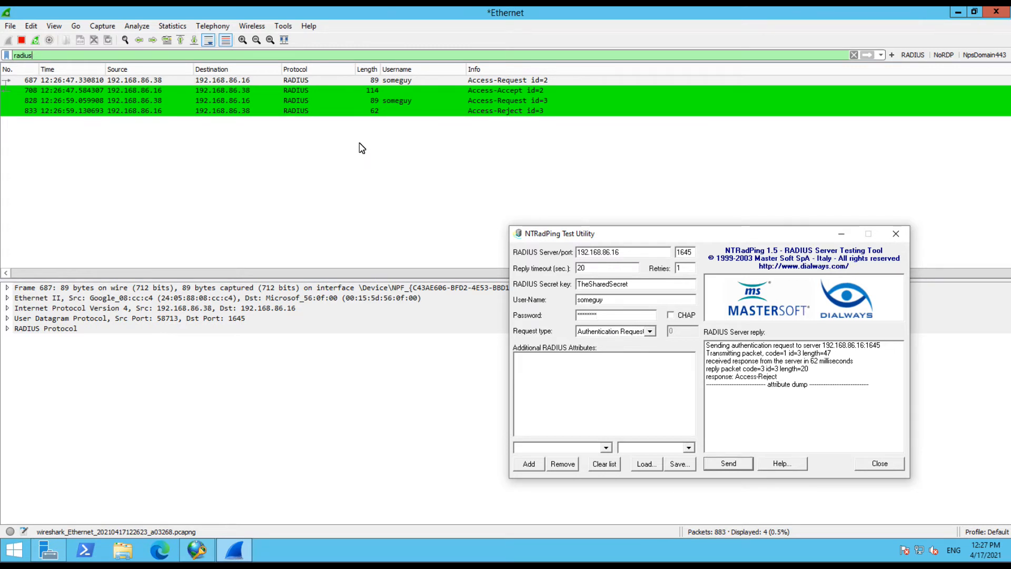
click(404, 81)
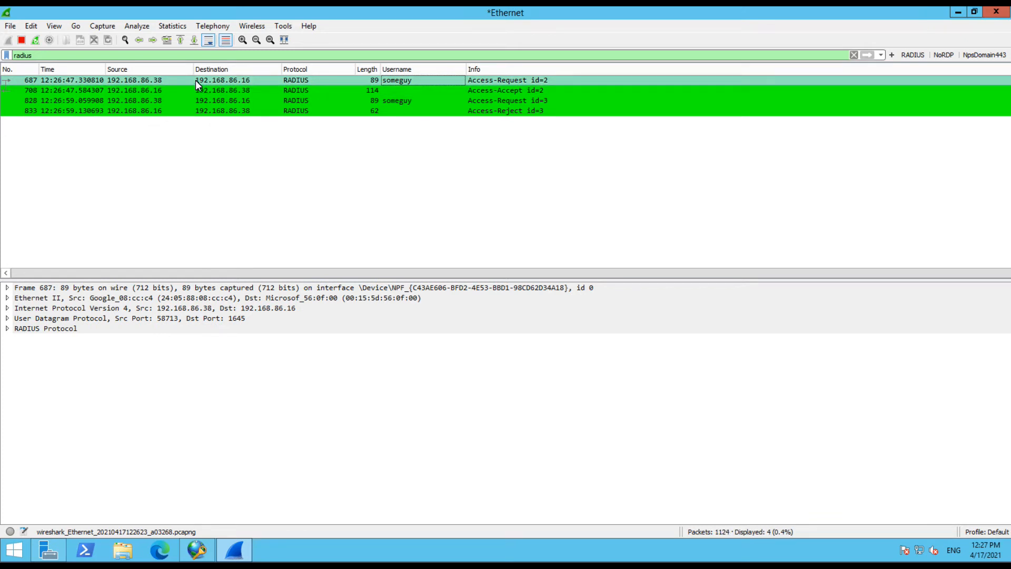
Expand RADIUS Protocol and Attribute Value Pairs to show User-Name and the decrypted User-Password
click(7, 328)
click(20, 389)
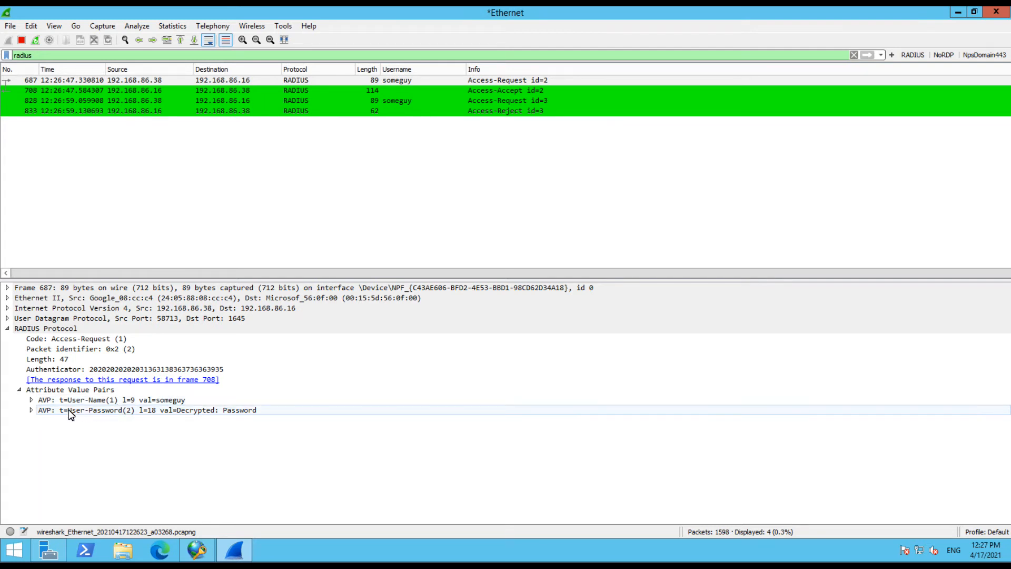
click(31, 26)
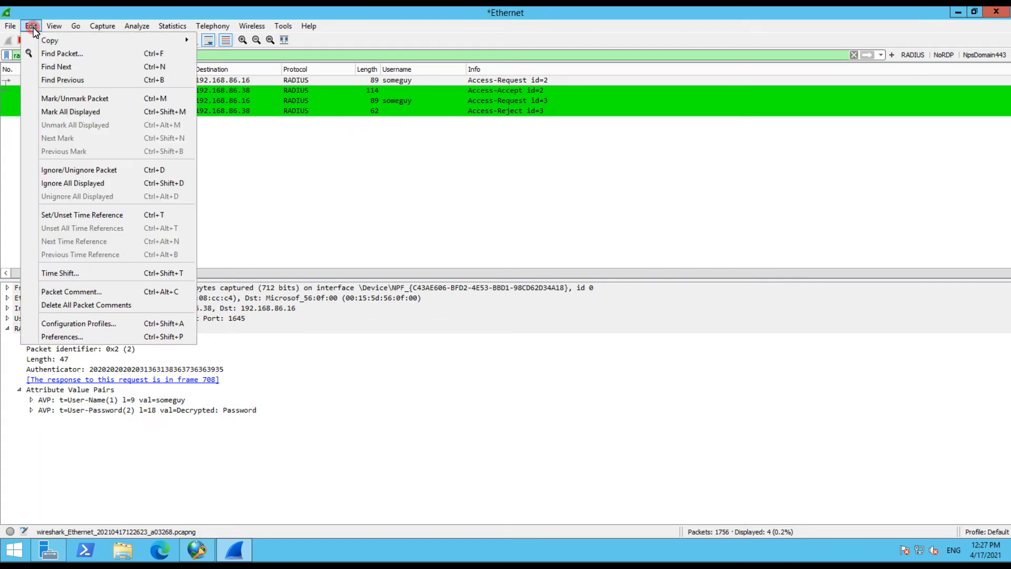
Clear the Shared Secret under Preferences > Protocols > RADIUS and apply the change
click(63, 337)
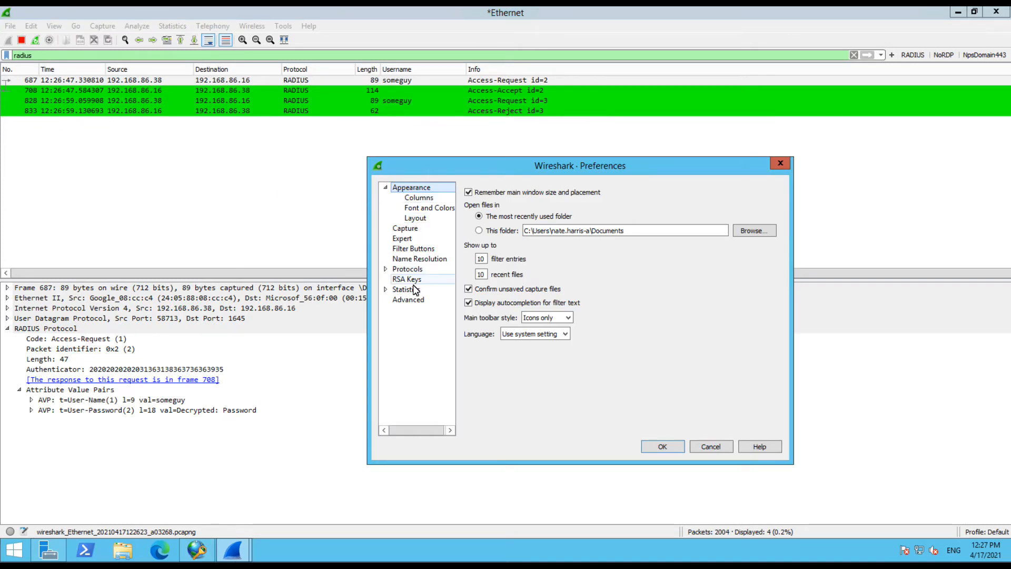
click(385, 269)
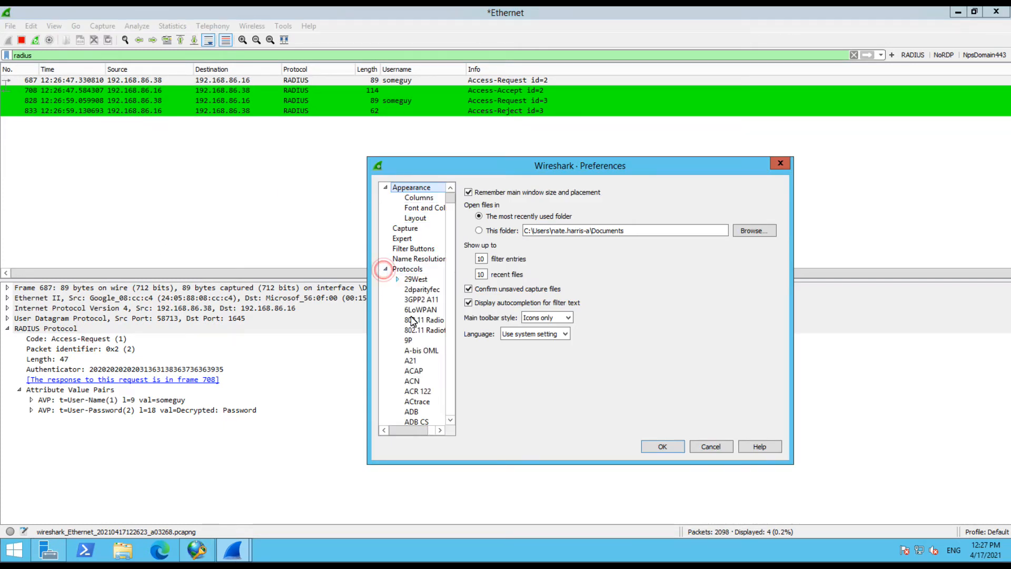
click(412, 371)
key(r)
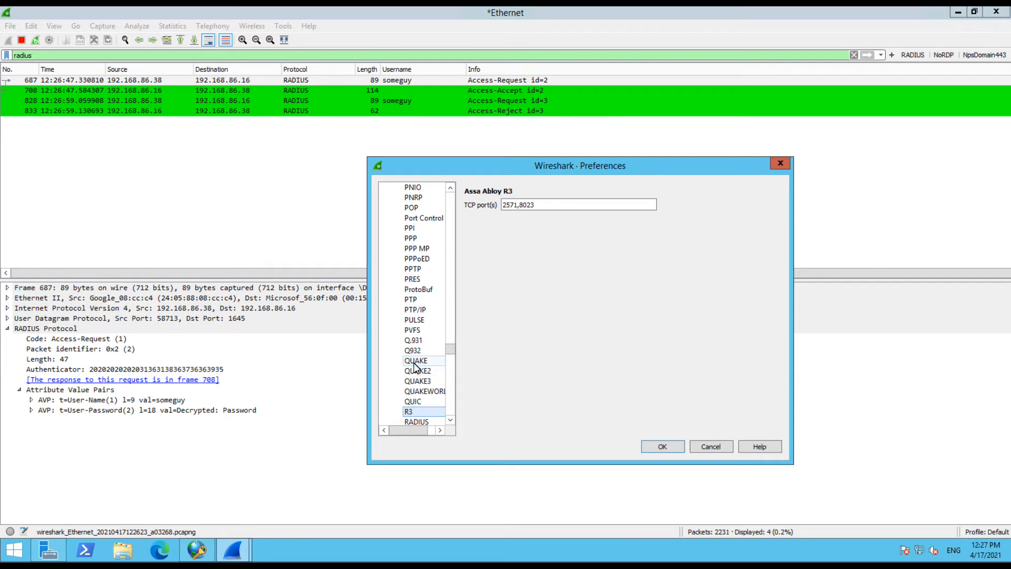
scroll(416, 379, down, 1)
click(416, 391)
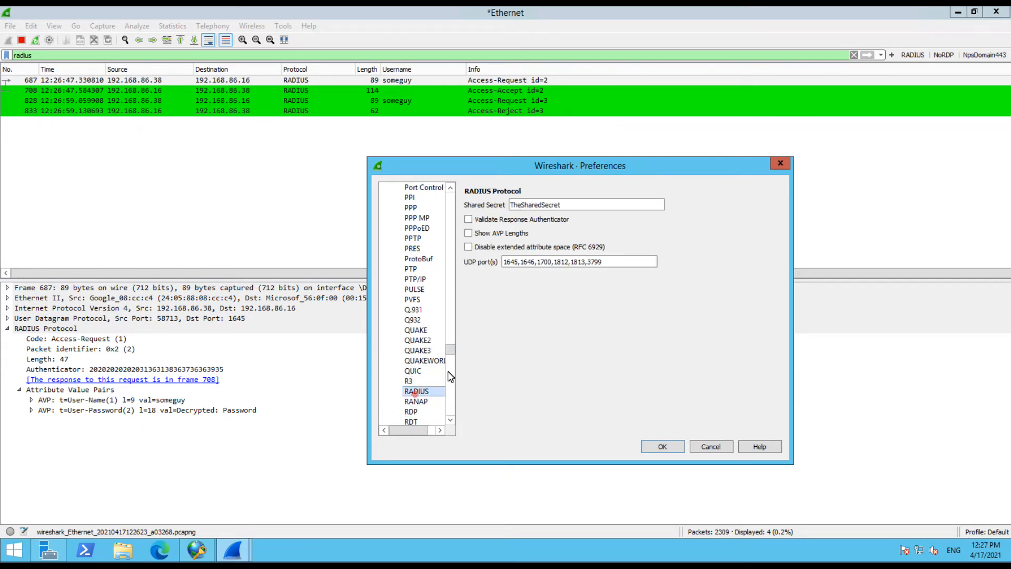
click(574, 204)
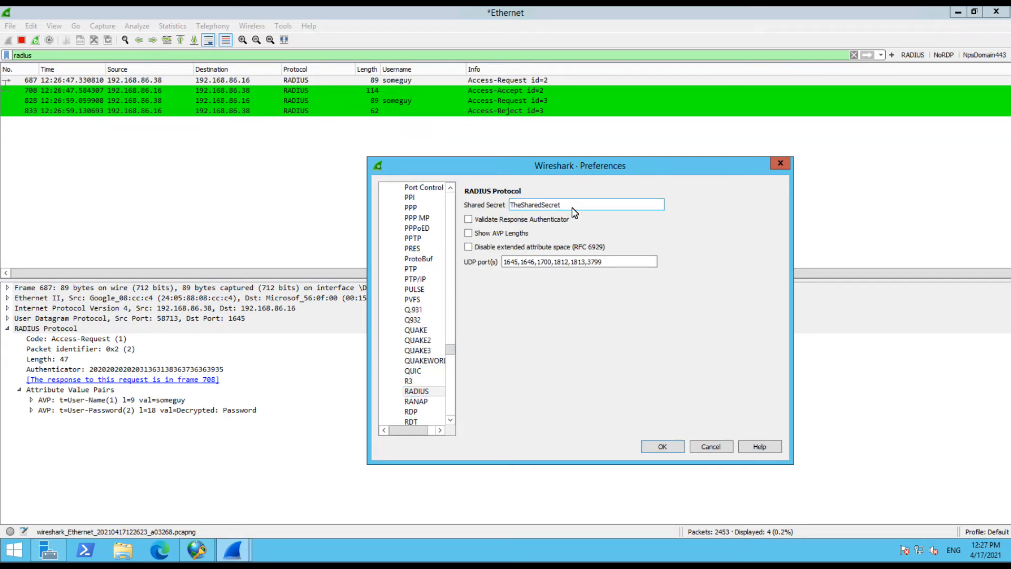
drag(572, 207, 511, 207)
key(BackSpace)
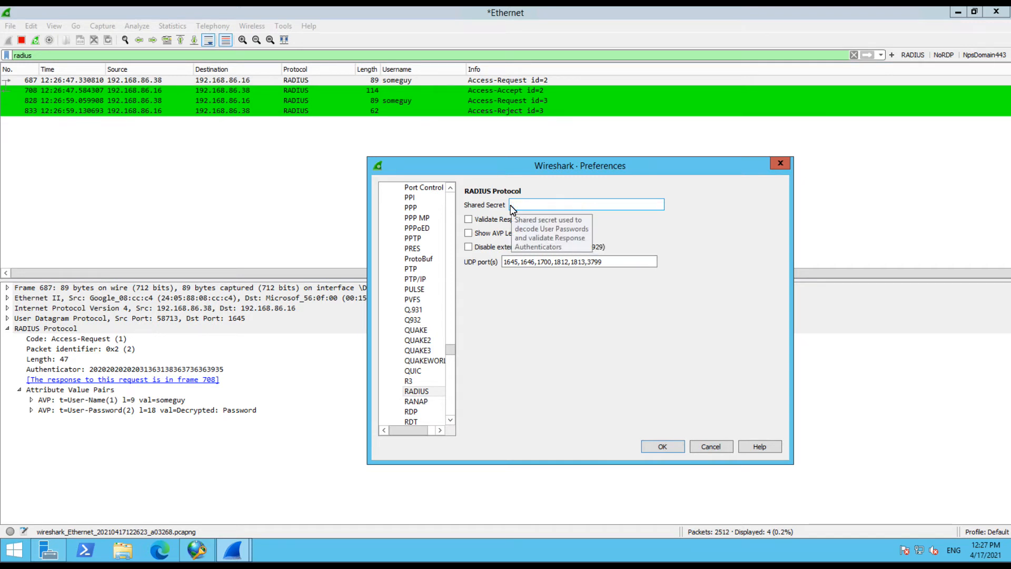
click(679, 447)
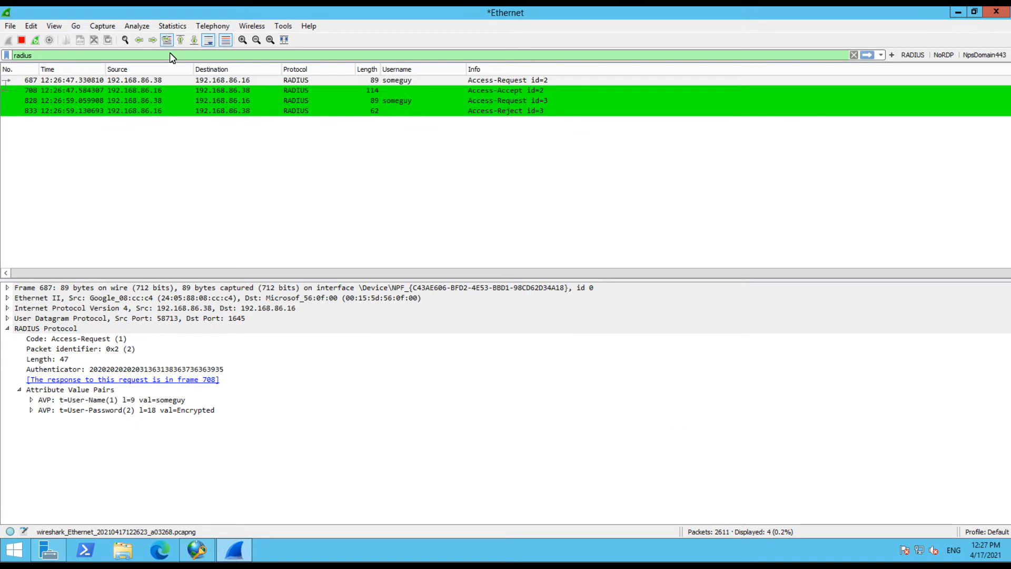
Select packet 687 and expand its User-Password attribute to show the 16-byte encrypted value
click(159, 82)
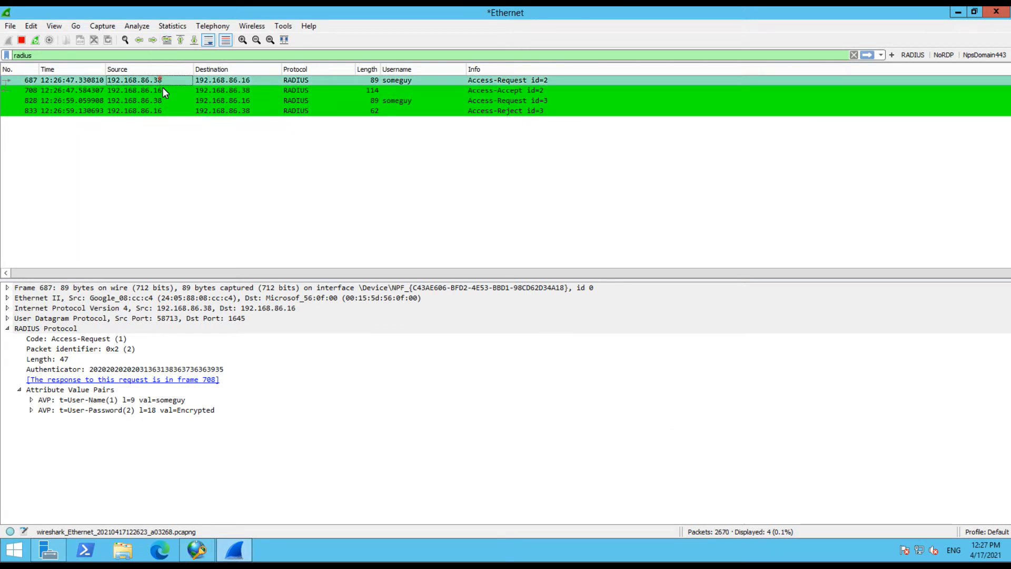
click(51, 412)
click(30, 411)
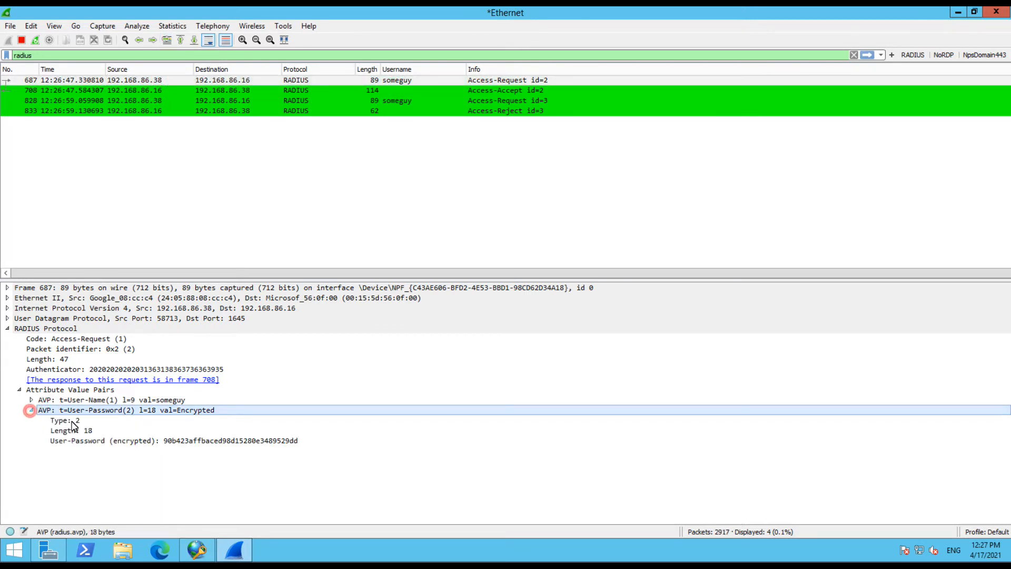
click(120, 441)
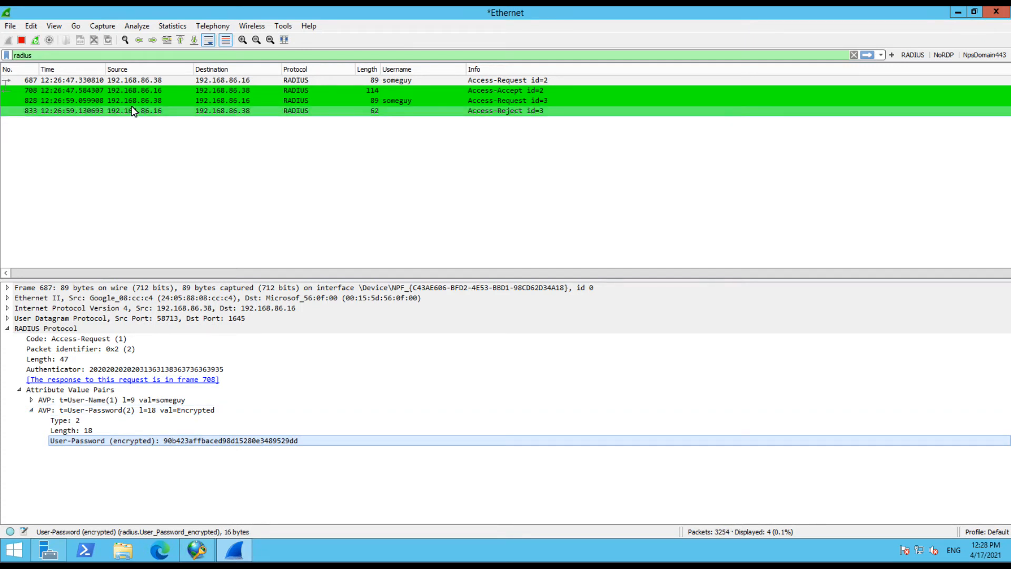
Re-enter the correct shared secret under Preferences > Protocols > RADIUS and apply it
click(30, 26)
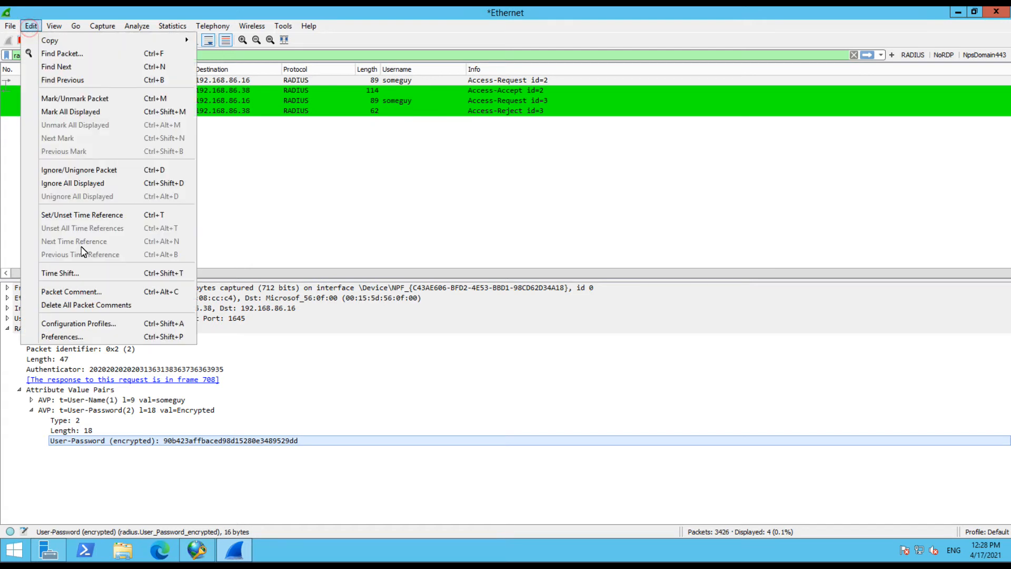
click(63, 337)
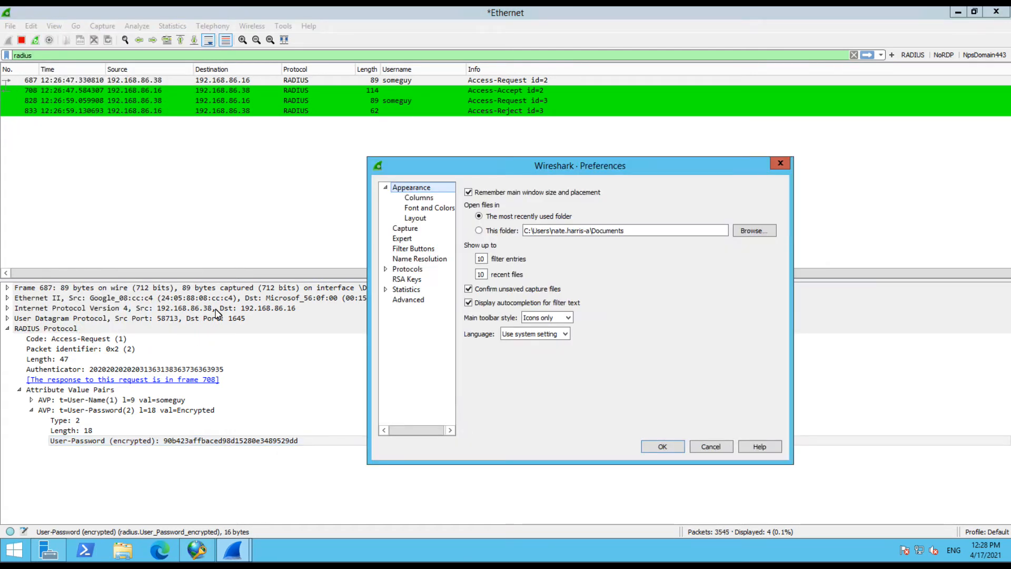
click(385, 269)
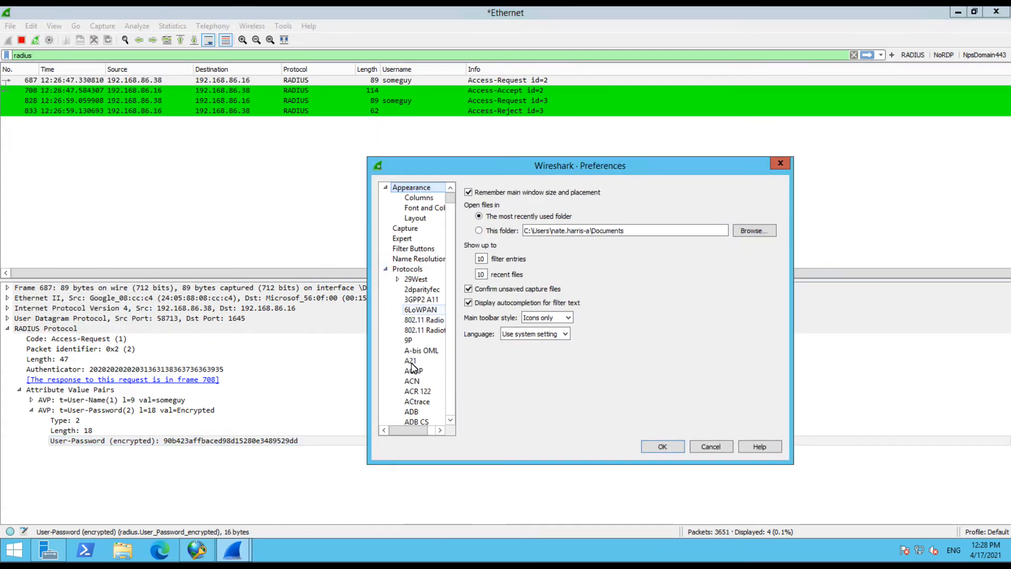
click(411, 382)
key(r)
scroll(418, 354, down, 2)
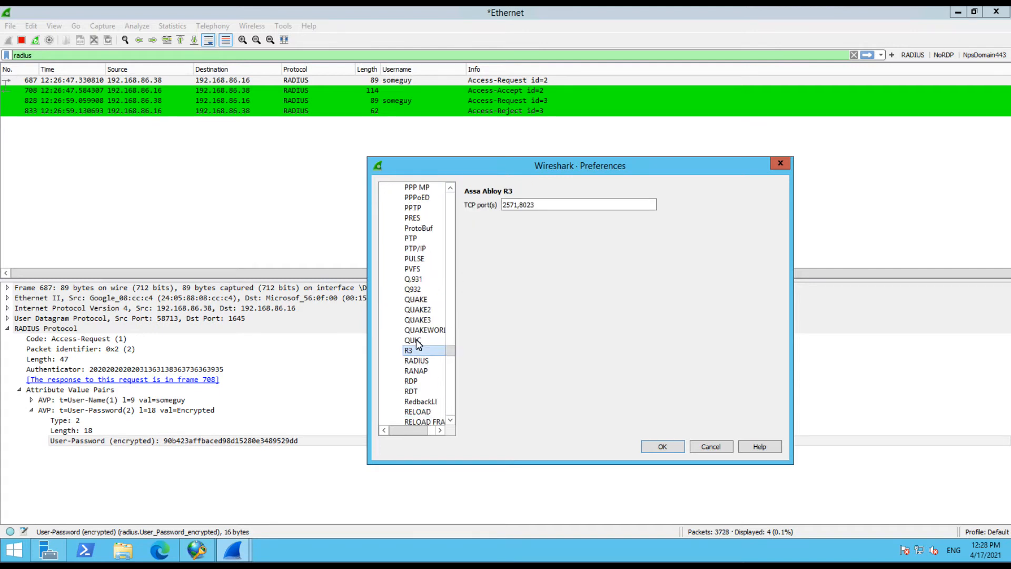
click(416, 360)
click(541, 206)
text(TheShared)
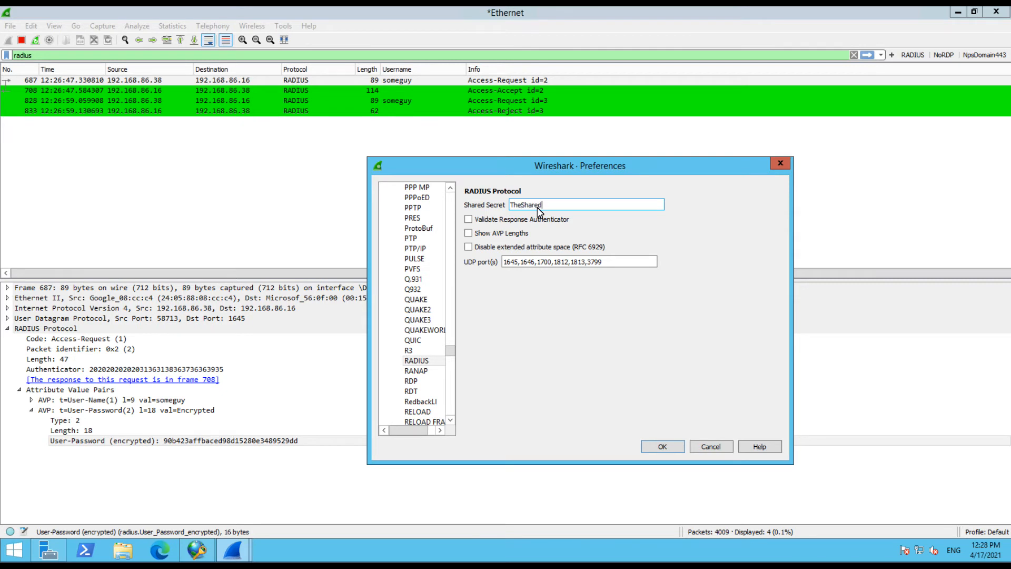
text(Secret)
click(668, 448)
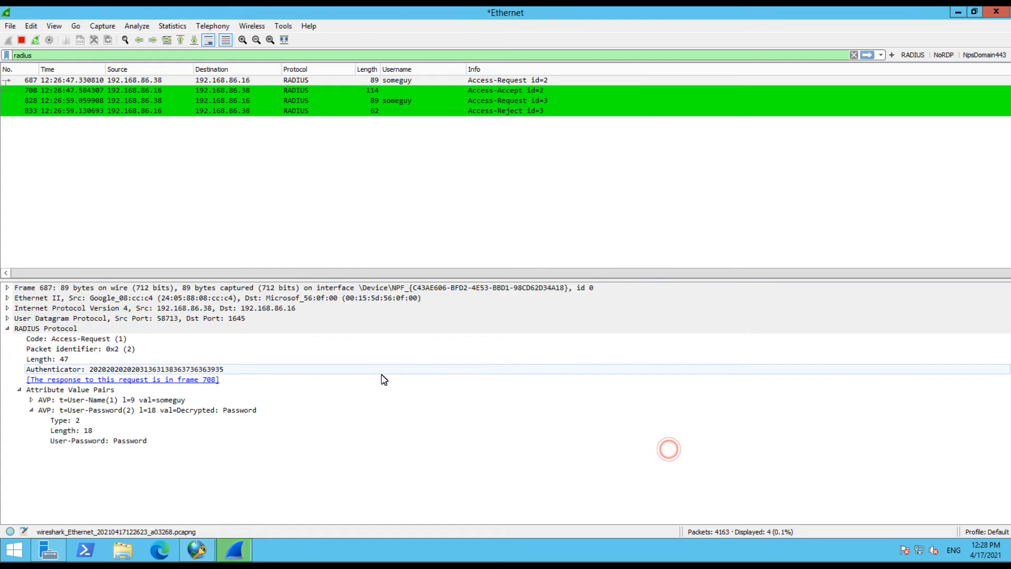
Check the decrypted User-Password line, then open the details of Access-Reject packet 833
click(110, 445)
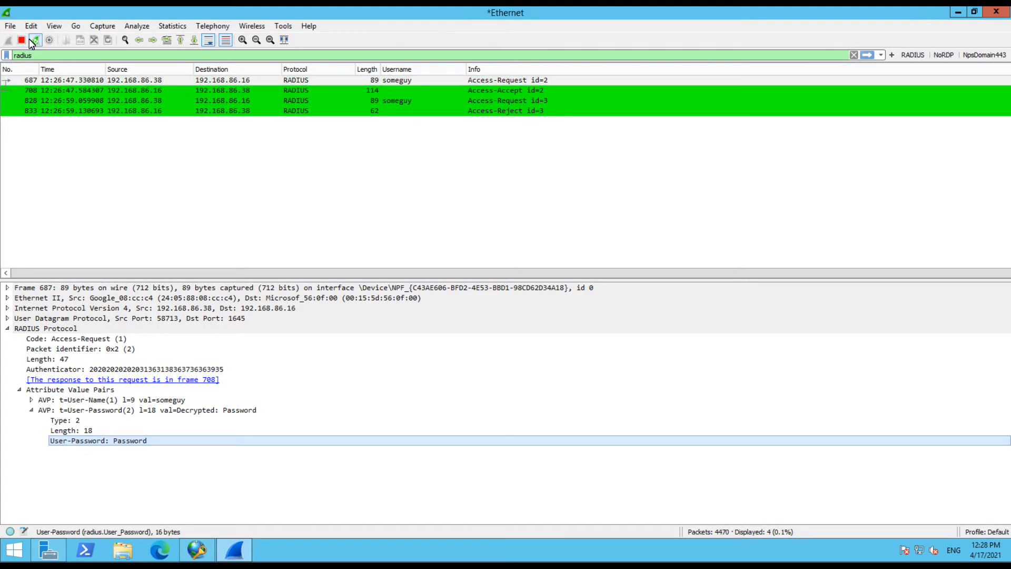
click(423, 111)
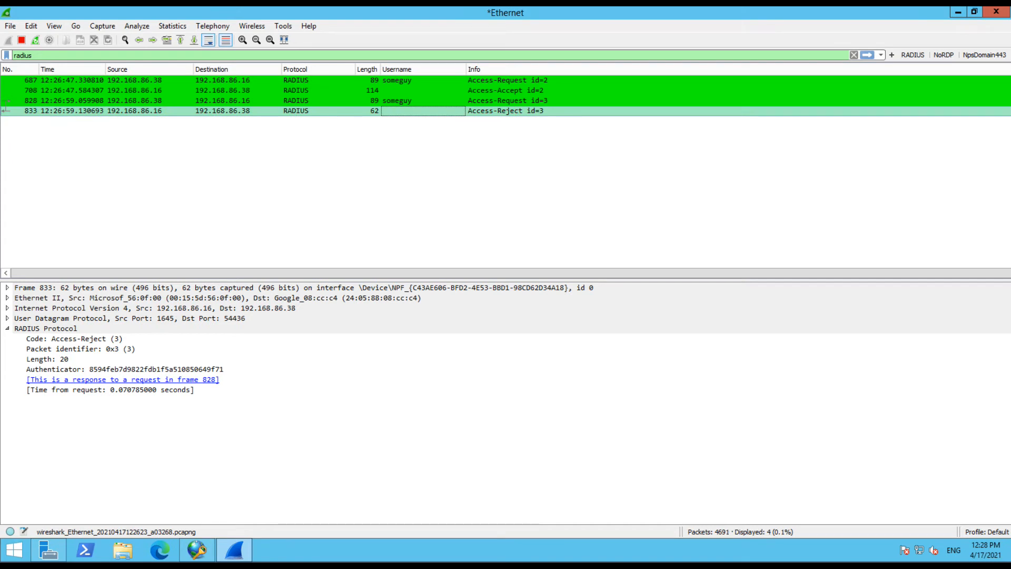
In NTRadPing, replace the secret key with a lowercase mismatched version, re-enter the password and send the request
key(alt+Tab)
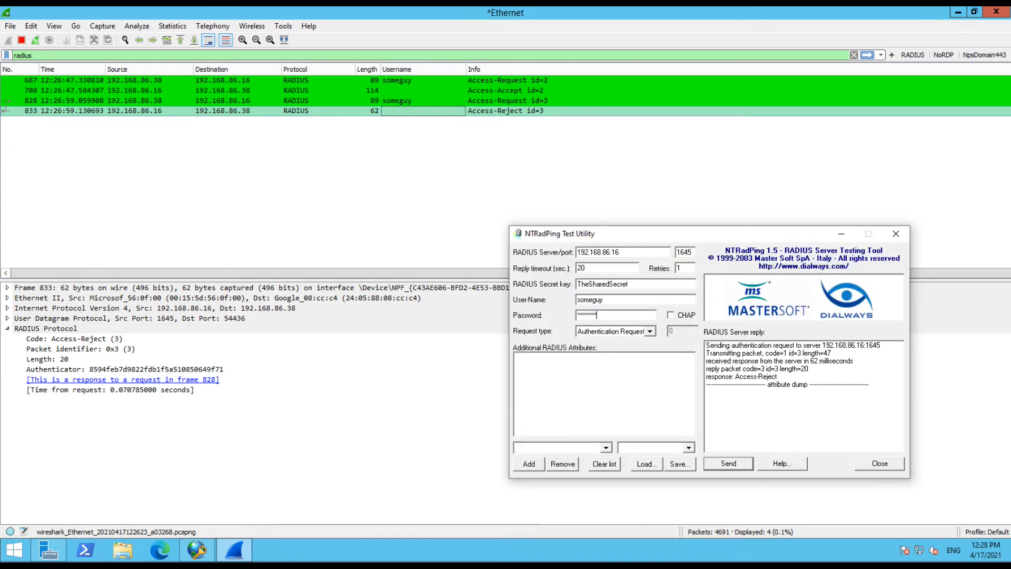
double_click(643, 290)
text(thesh)
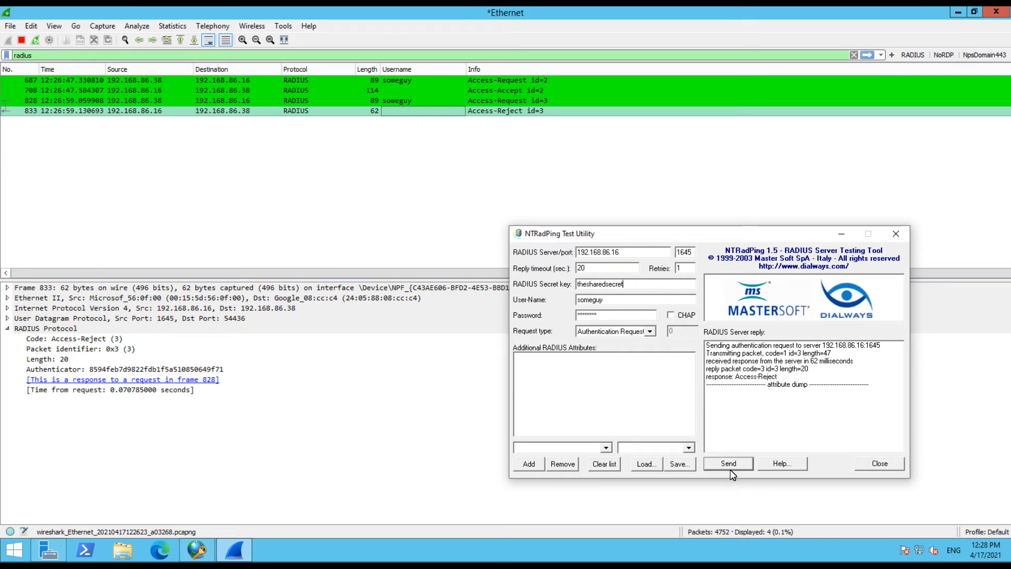
click(612, 315)
double_click(613, 315)
text(*****)
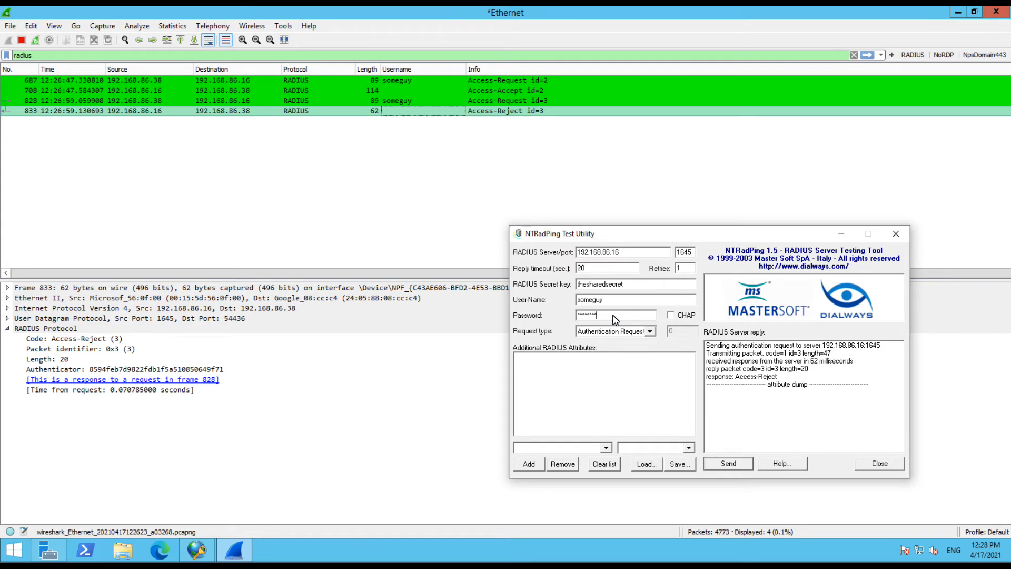
click(719, 465)
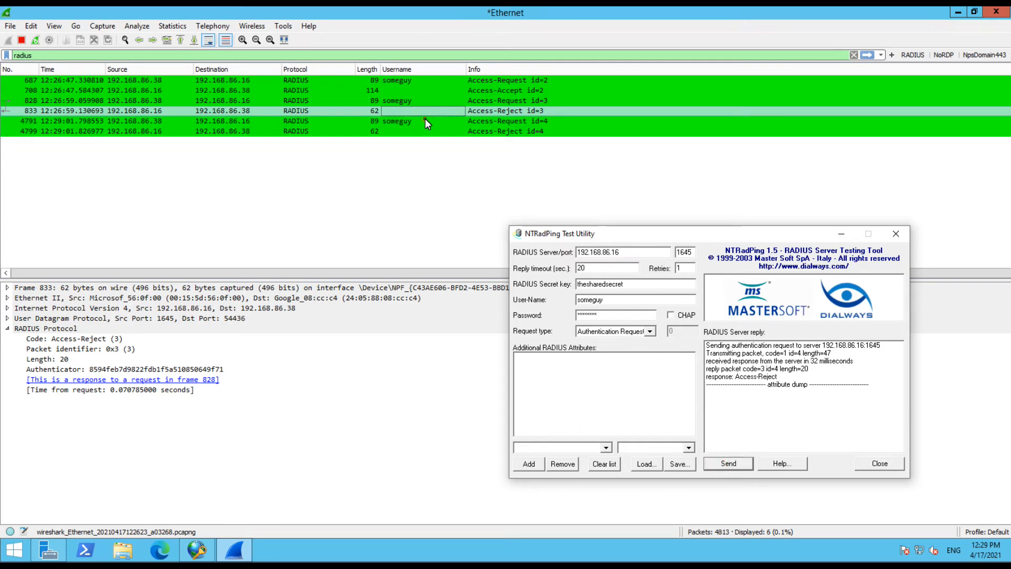
Inspect new packet 4791, then highlight the readable decrypted User-Password lines of requests 828 and 687
click(426, 120)
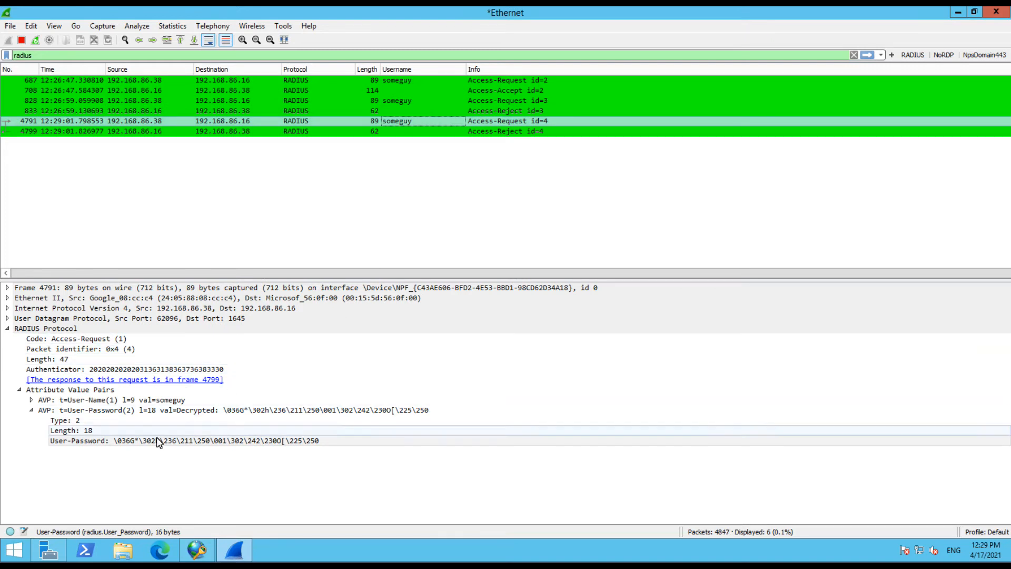
click(487, 102)
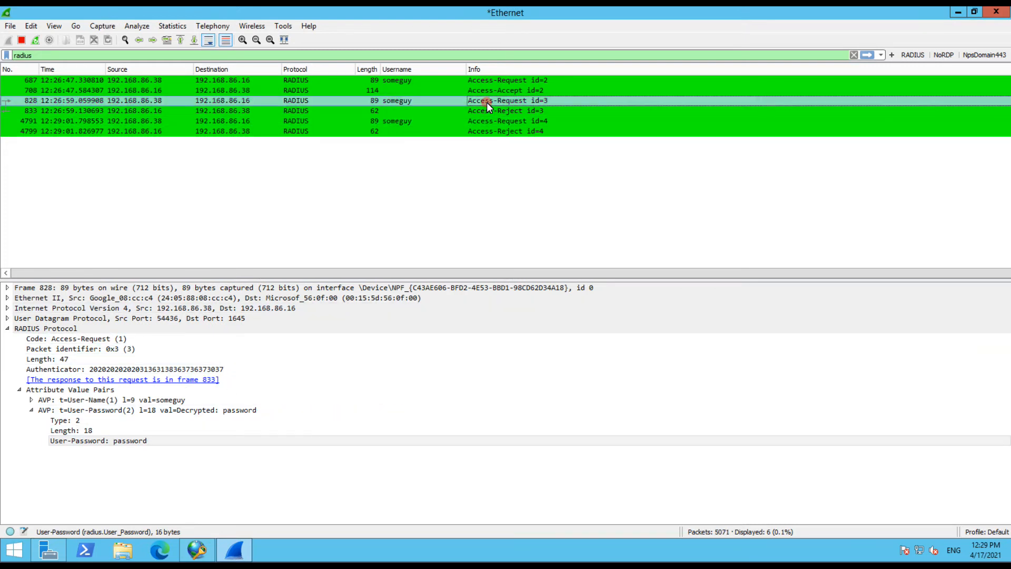
click(141, 447)
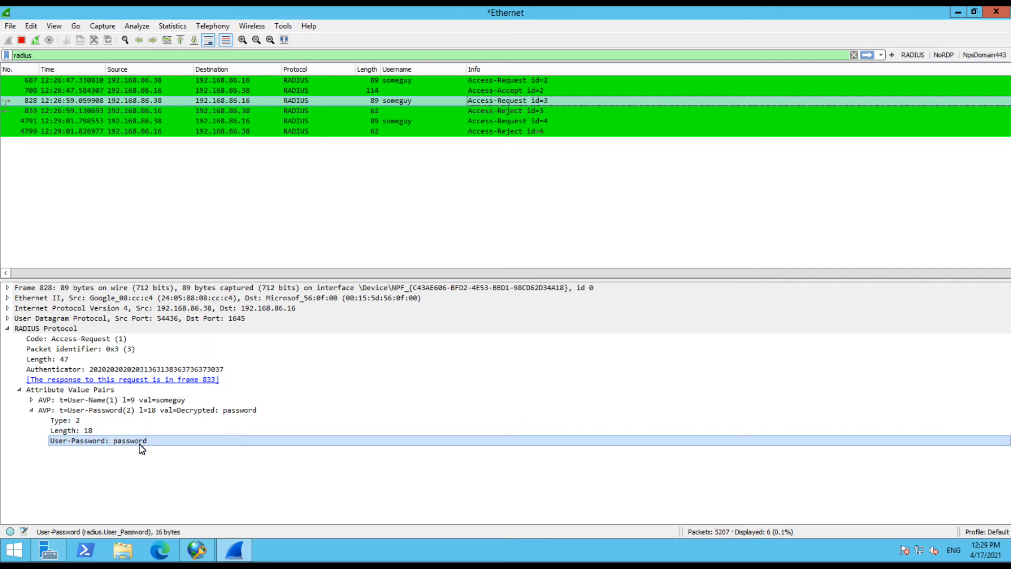
click(509, 80)
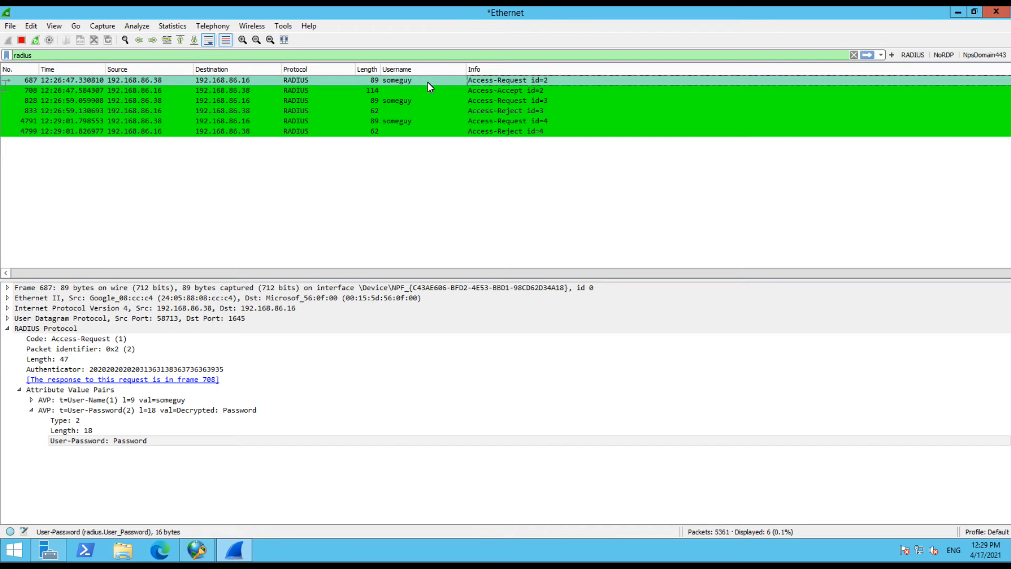
click(131, 443)
click(129, 443)
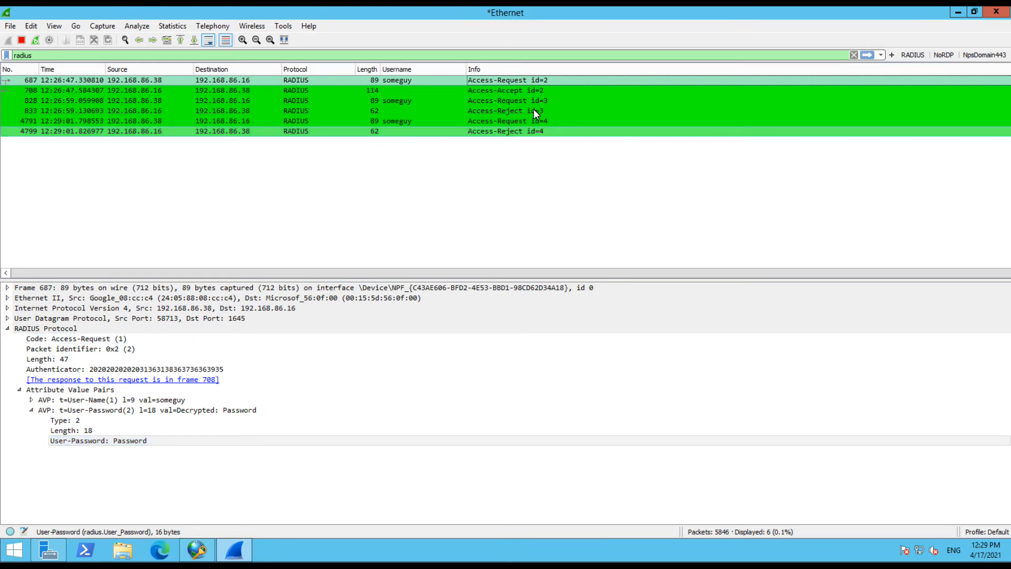
Review Access-Accept 708 and request 828, then highlight request 4791's garbled User-Password value
click(525, 90)
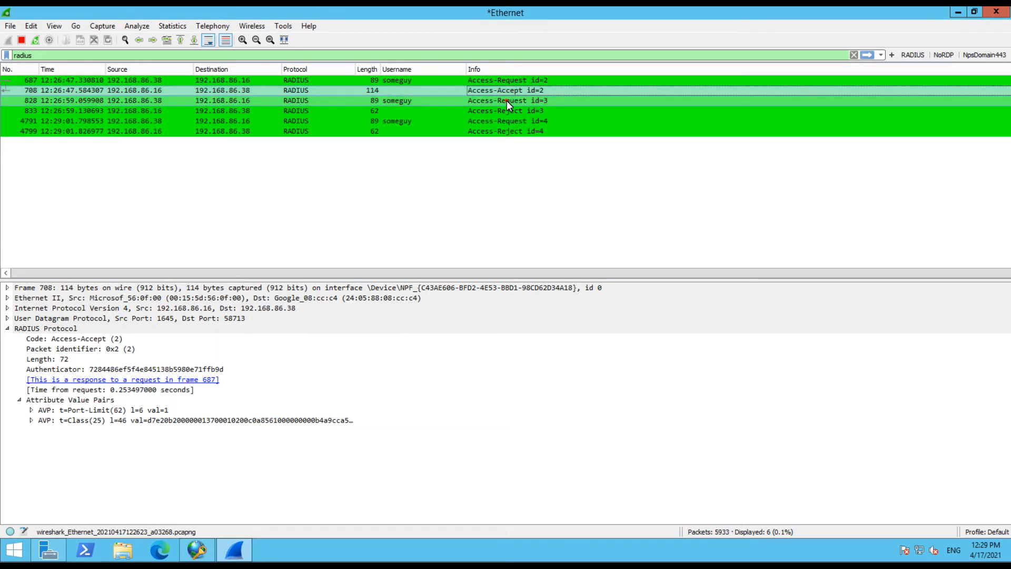
click(507, 101)
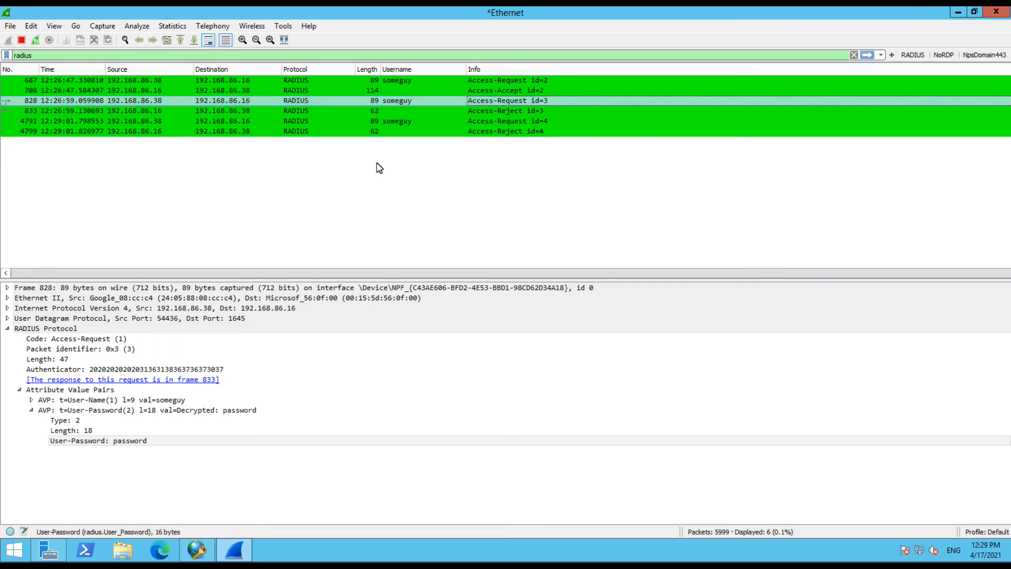
click(140, 443)
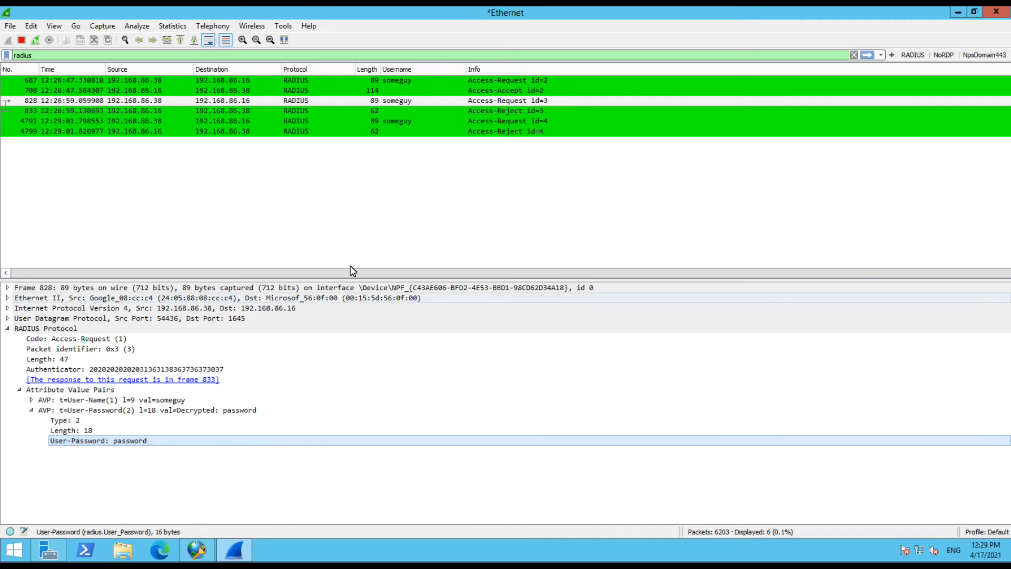
click(441, 123)
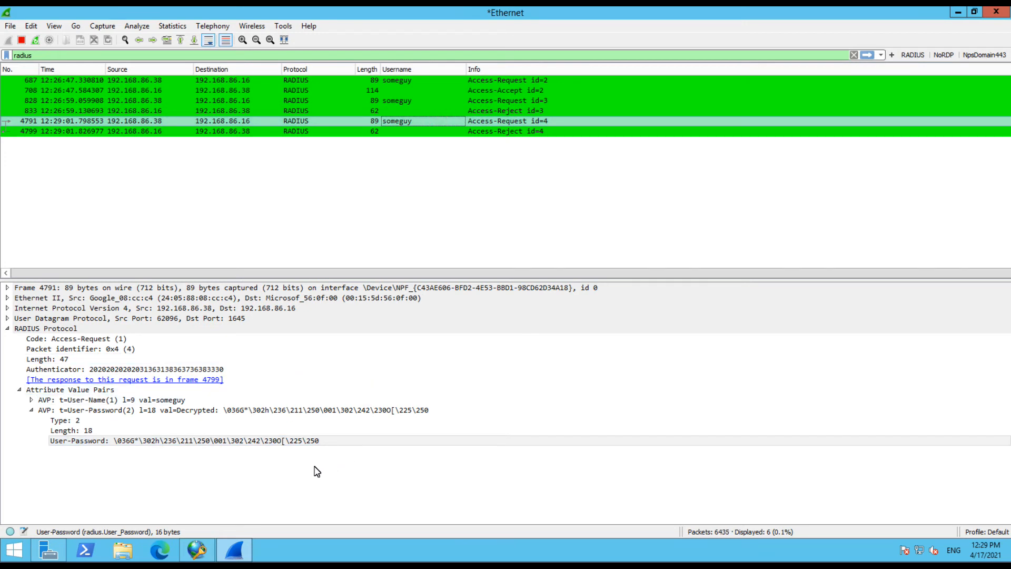
click(88, 444)
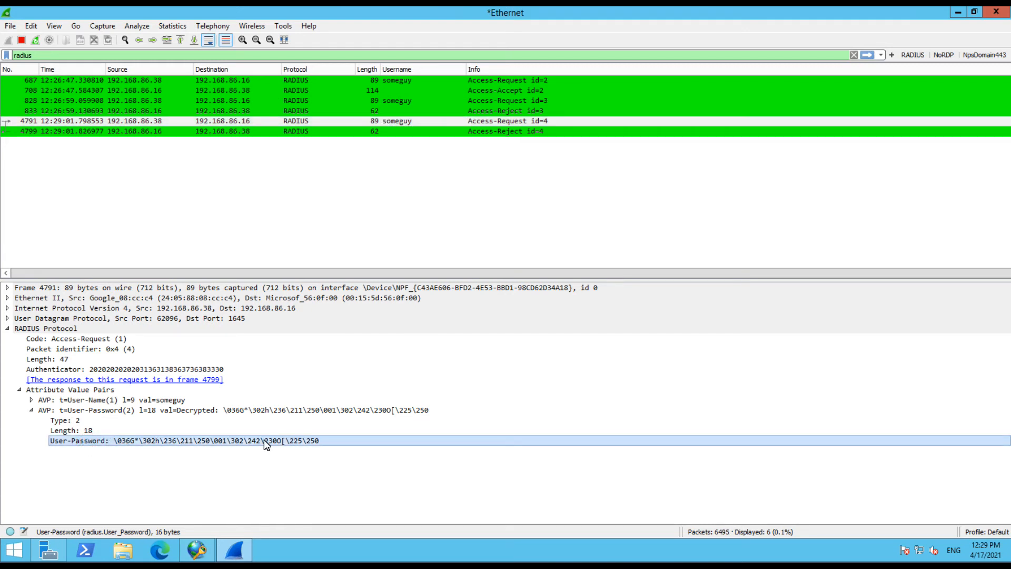
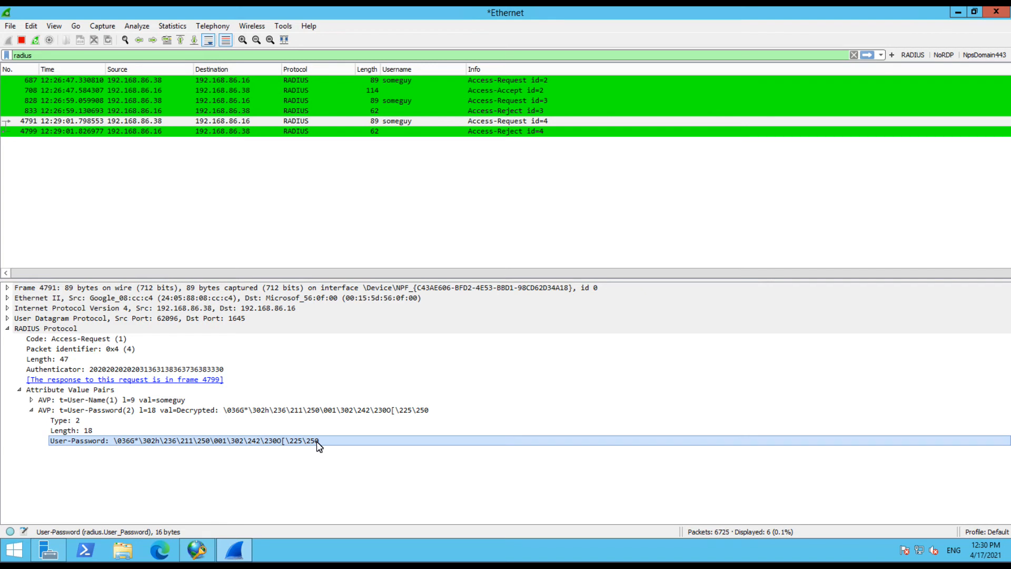
Stop the live Ethernet capture at 6906 packets, keeping the six filtered RADIUS packets
click(21, 39)
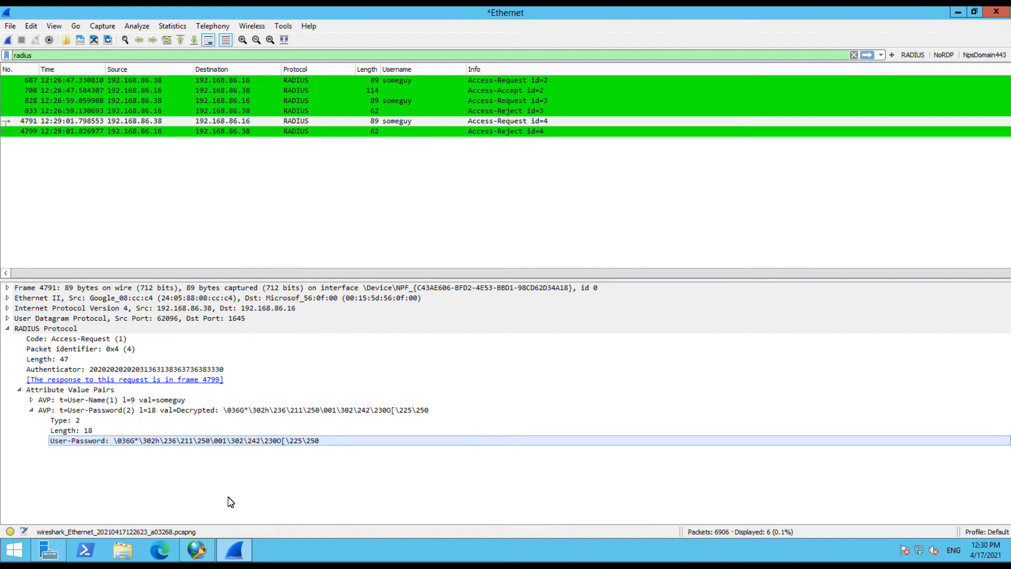
Bring the Network Policy Server console forward to show its four RADIUS clients
click(197, 550)
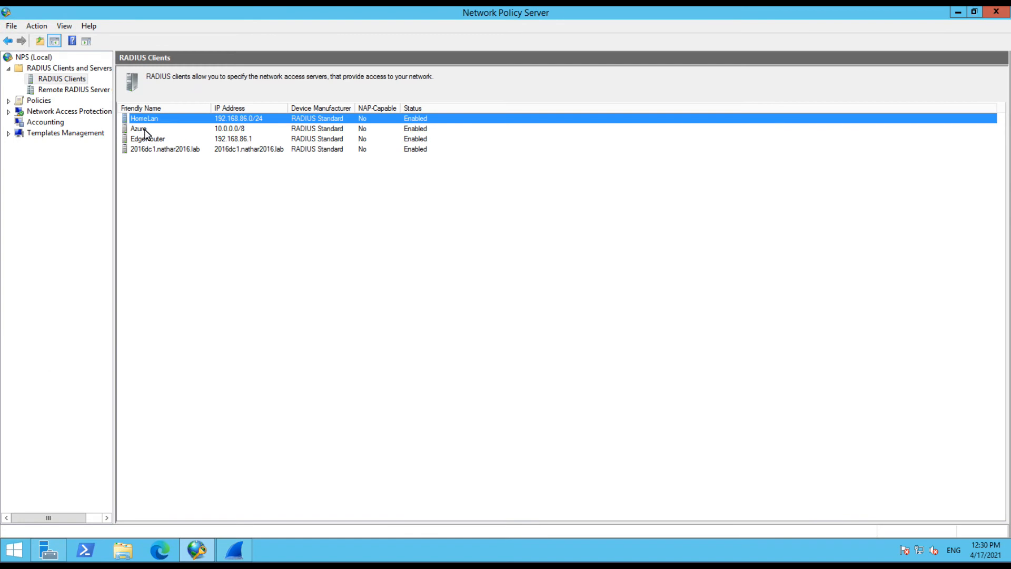
double_click(145, 119)
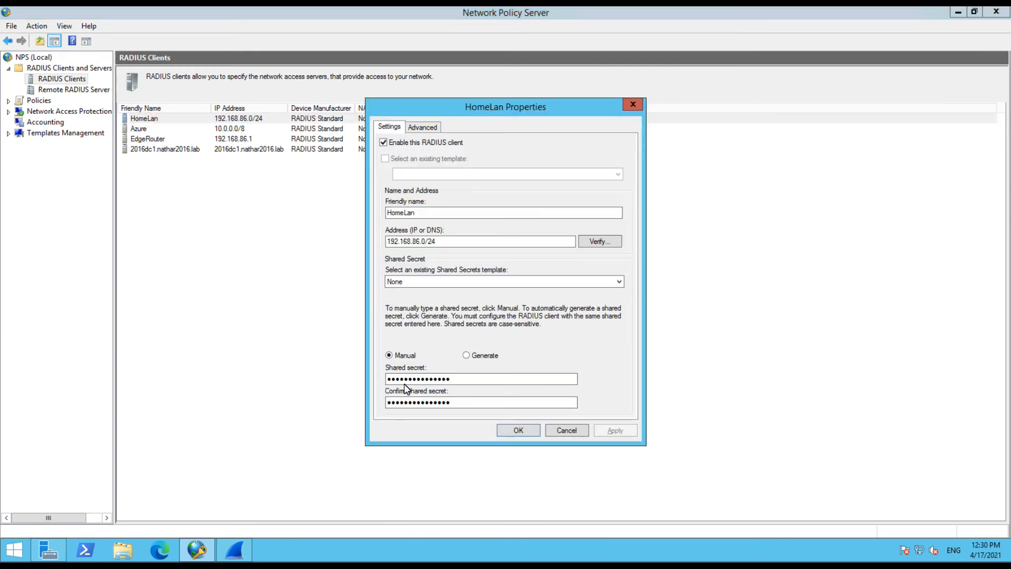
click(467, 355)
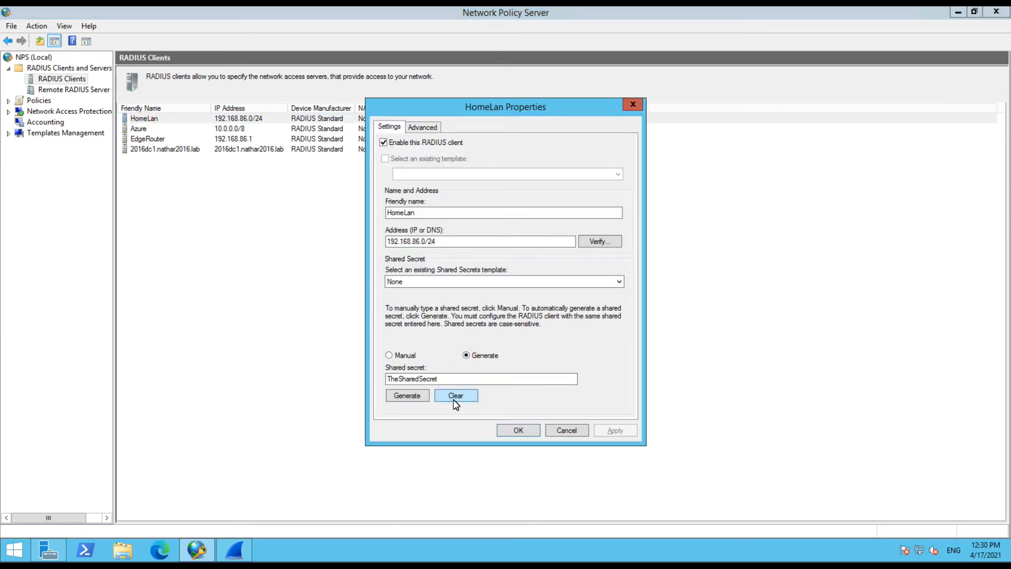
click(419, 400)
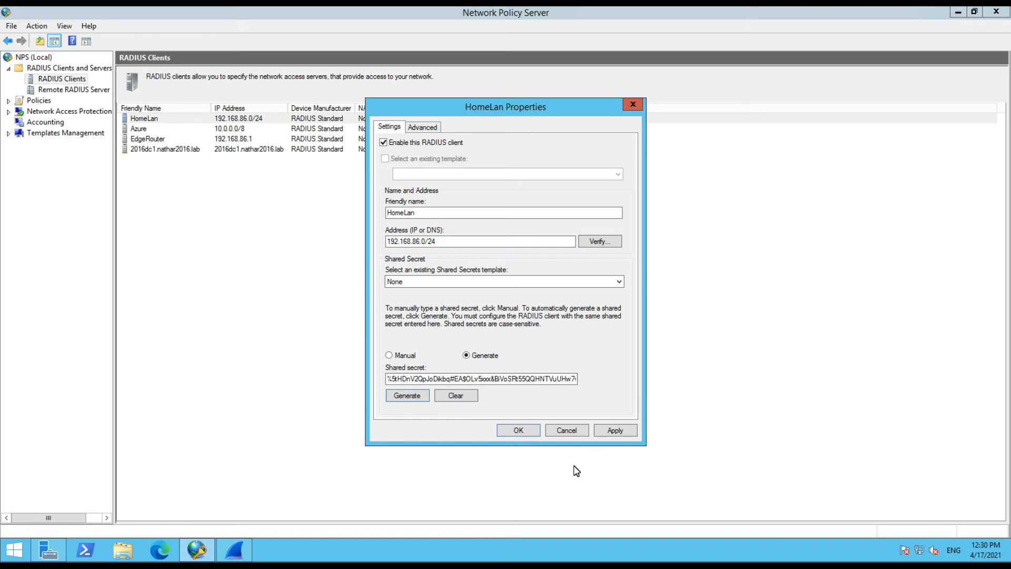
click(567, 431)
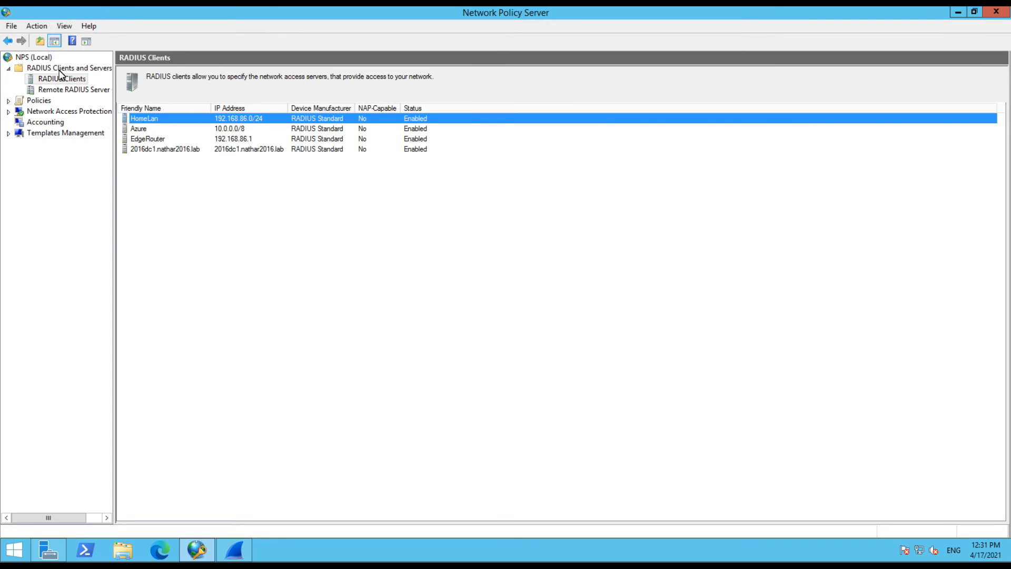
Export the NPS (Local) configuration with all shared secrets as SStext
right_click(46, 57)
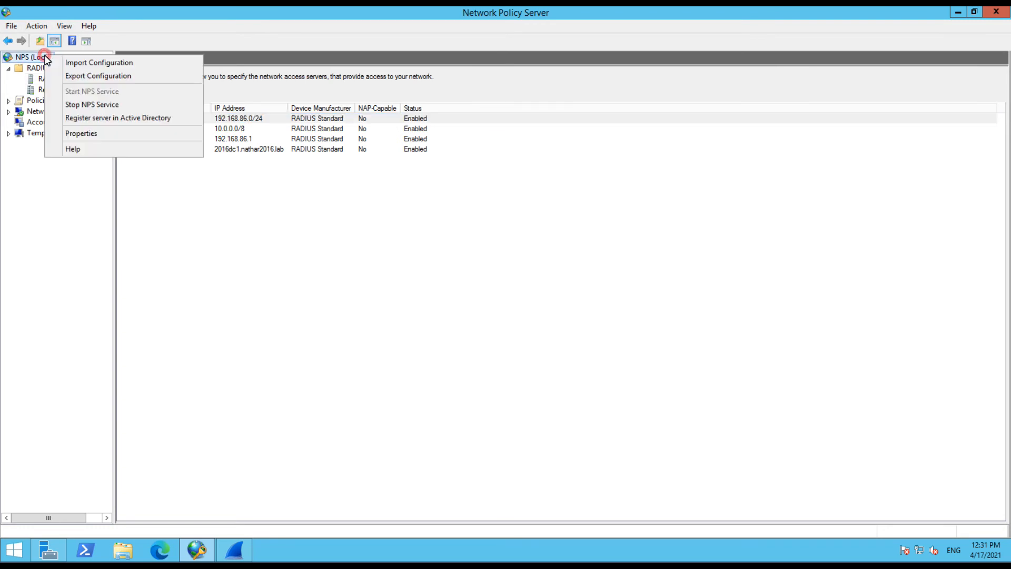
click(79, 79)
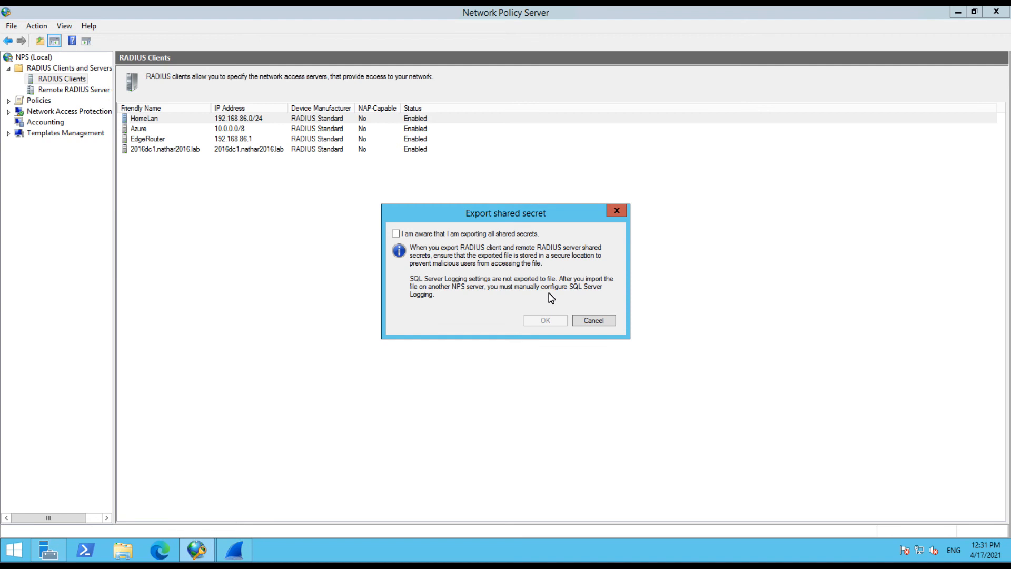
click(397, 234)
click(555, 322)
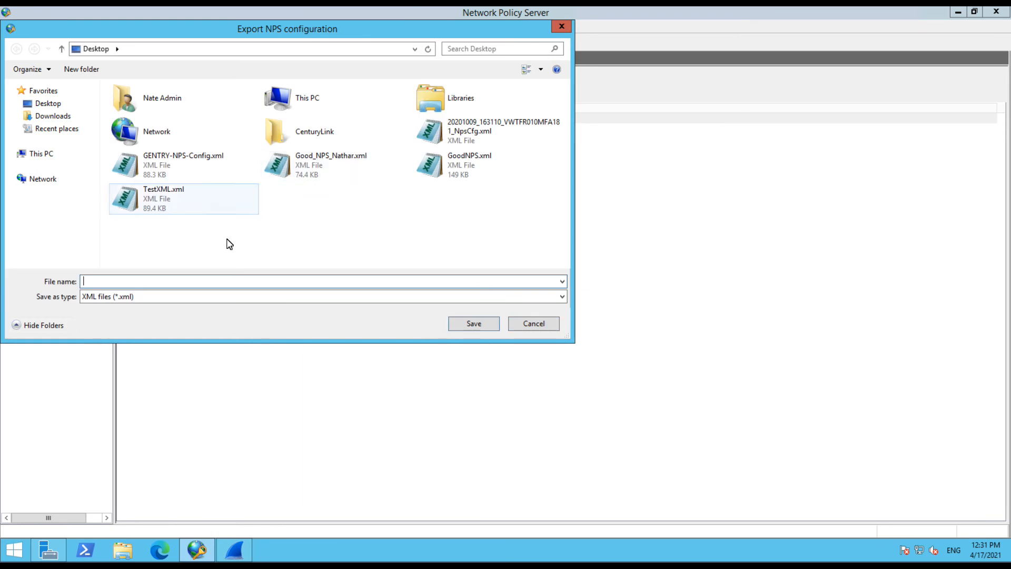
text(SStex)
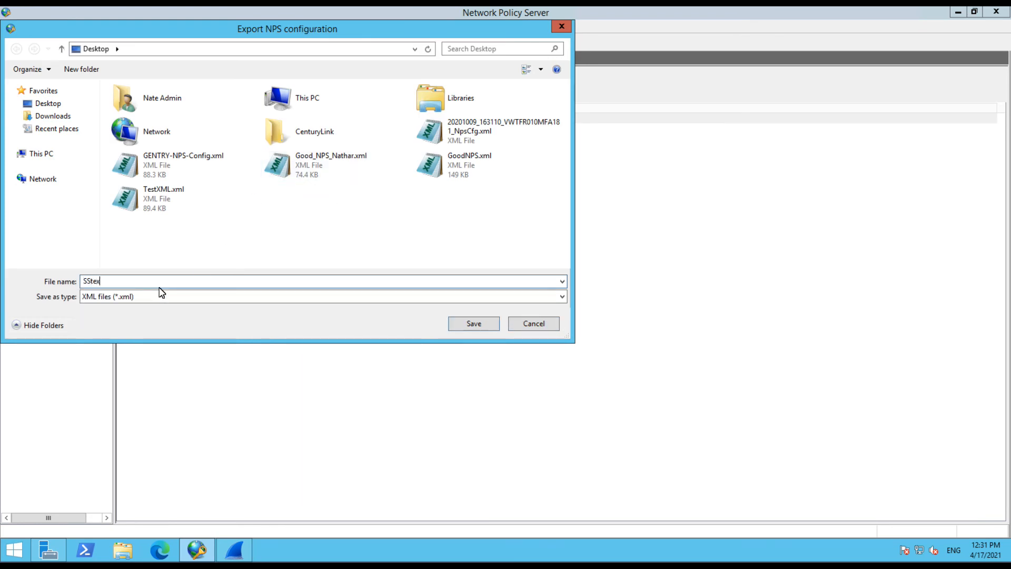
text(t)
key(Return)
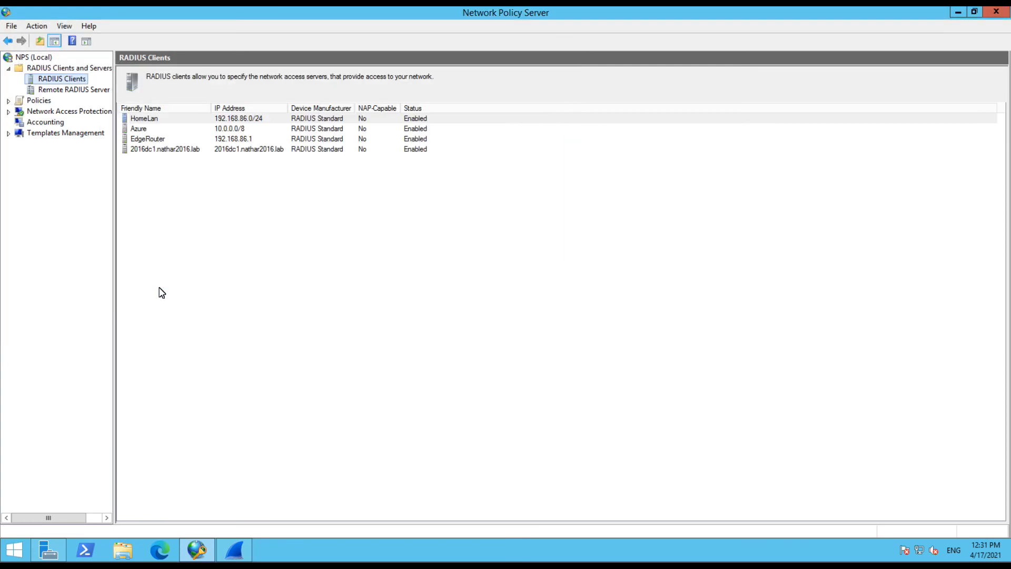
From the desktop, open SStext.xml in XML Notepad maximized, then minimize it
right_click(456, 552)
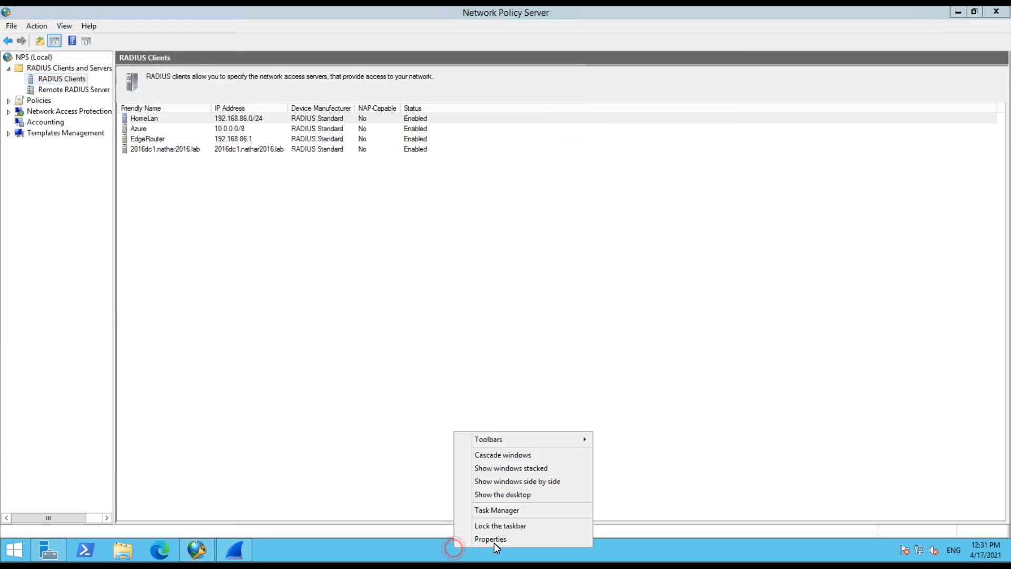
click(500, 491)
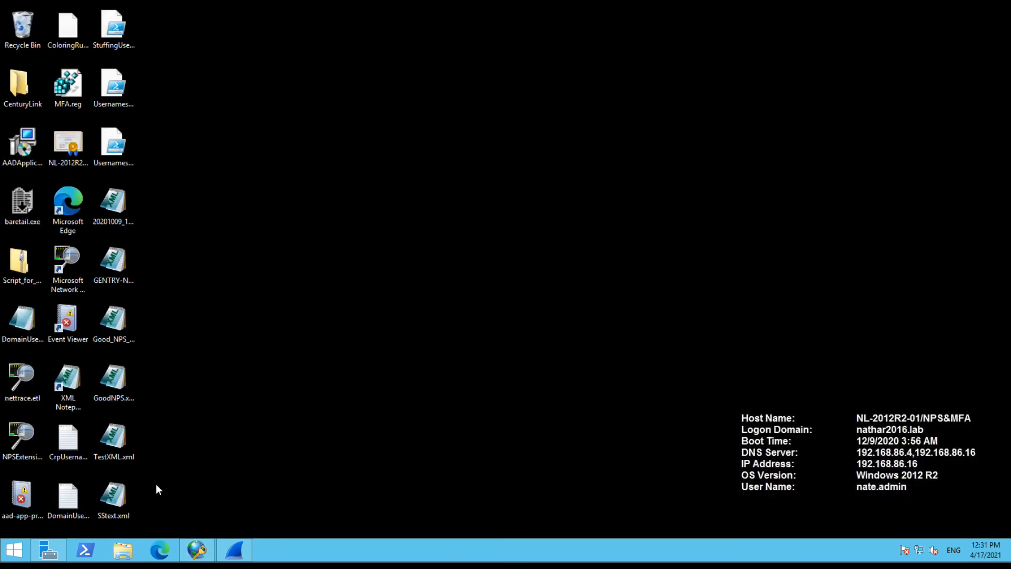
click(121, 490)
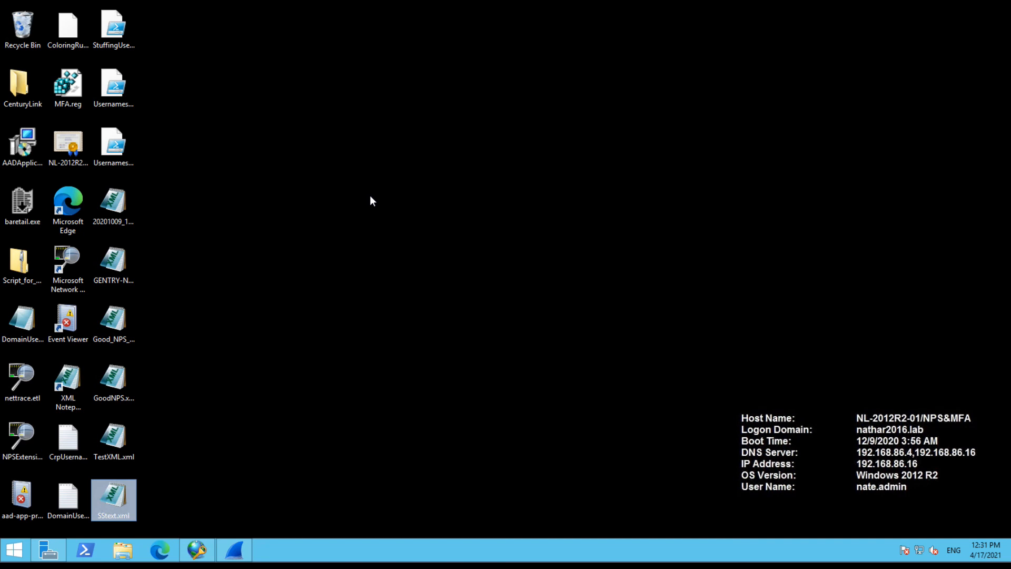
key(Return)
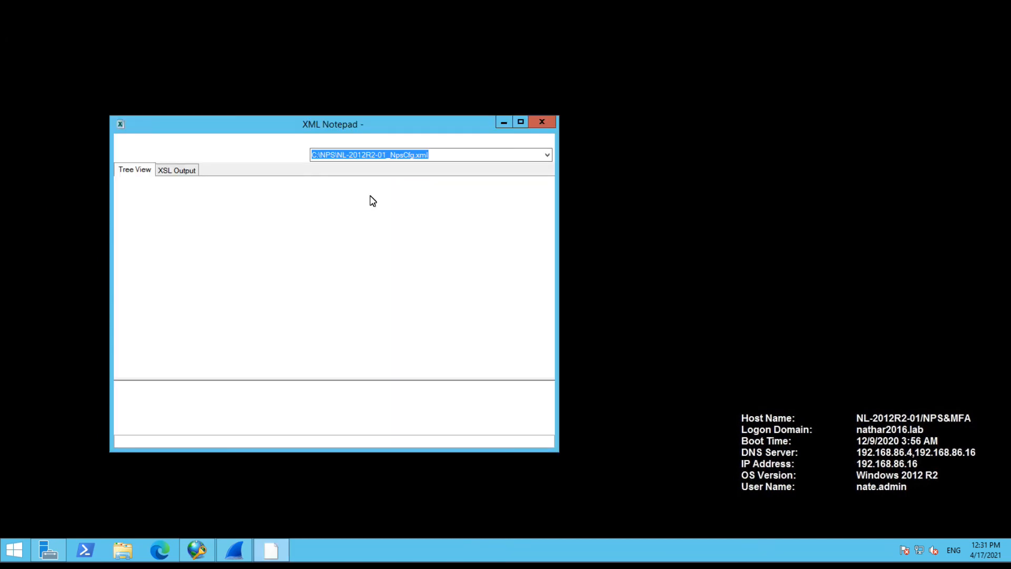
click(518, 121)
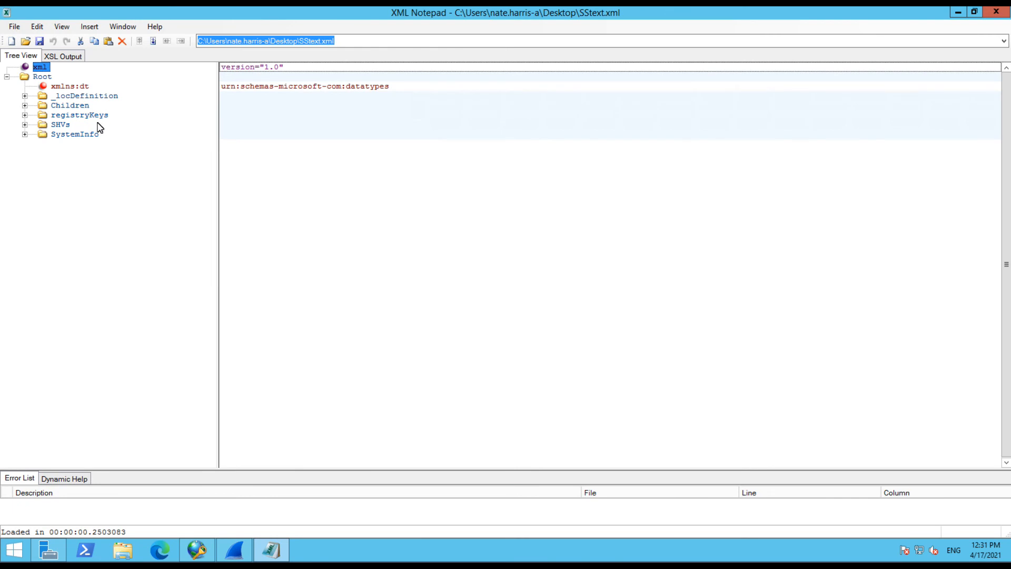
click(957, 11)
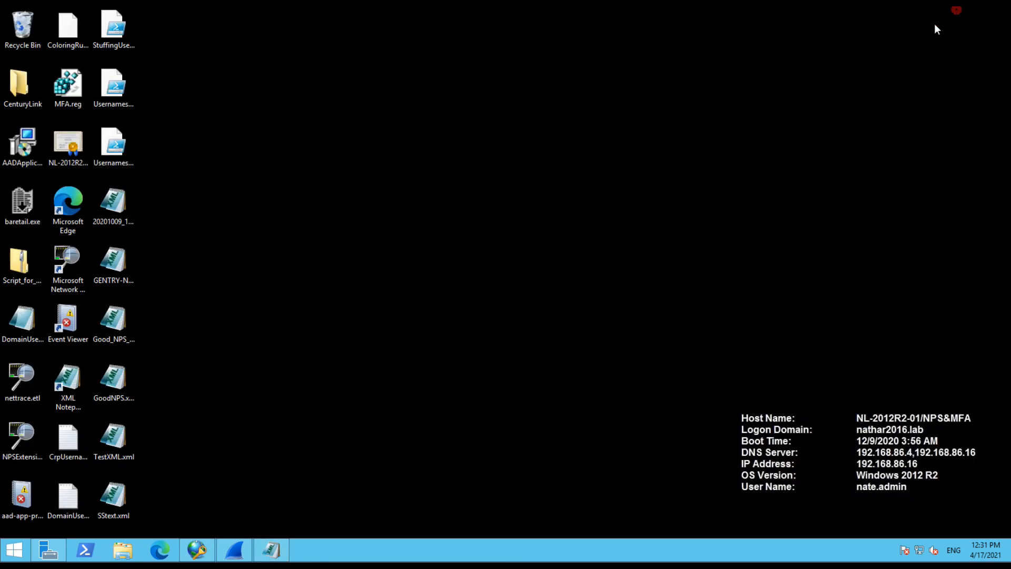
Open SStext.xml in Notepad and maximize the window
right_click(125, 491)
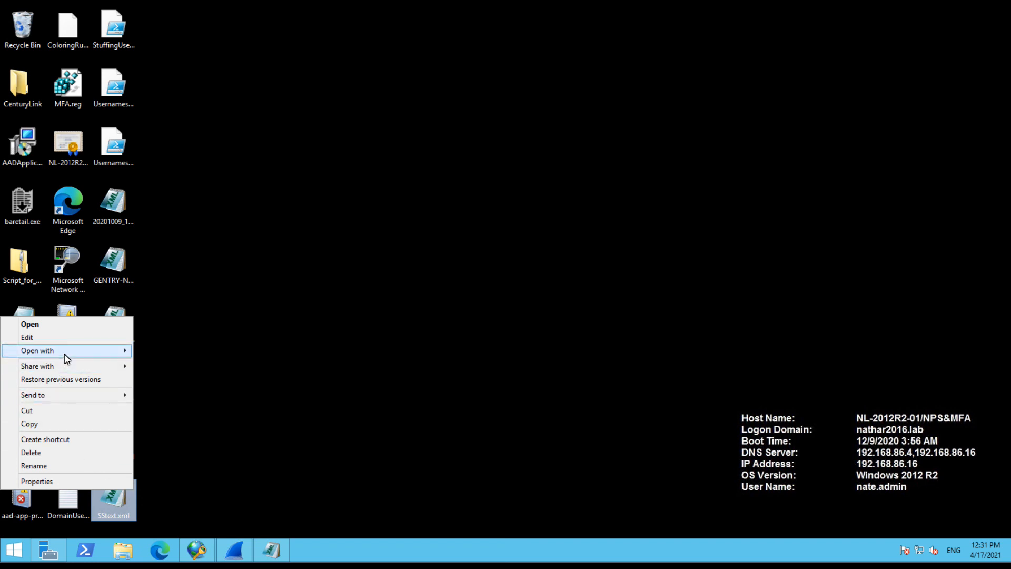
mouse_move(67, 359)
click(204, 365)
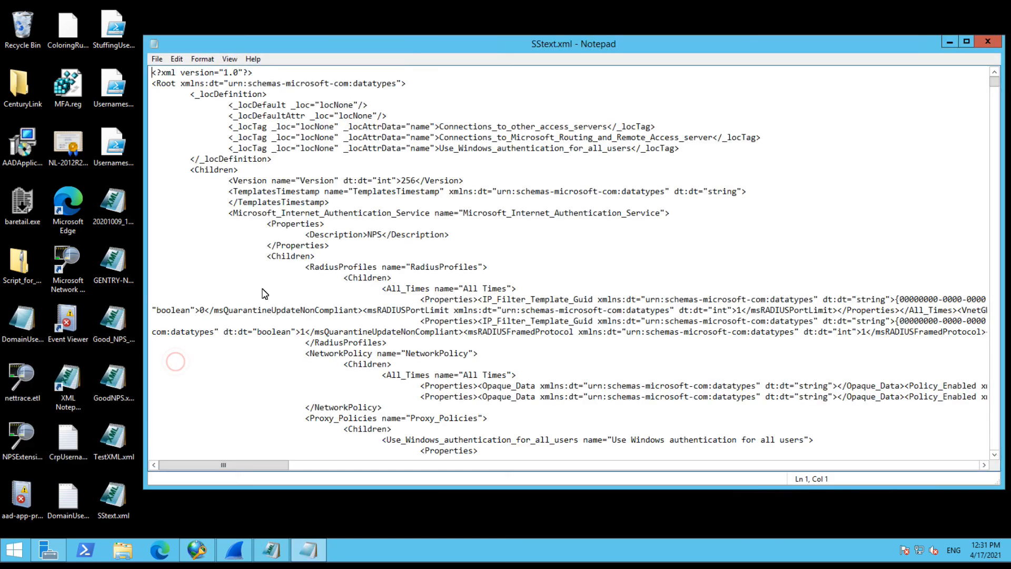
double_click(634, 43)
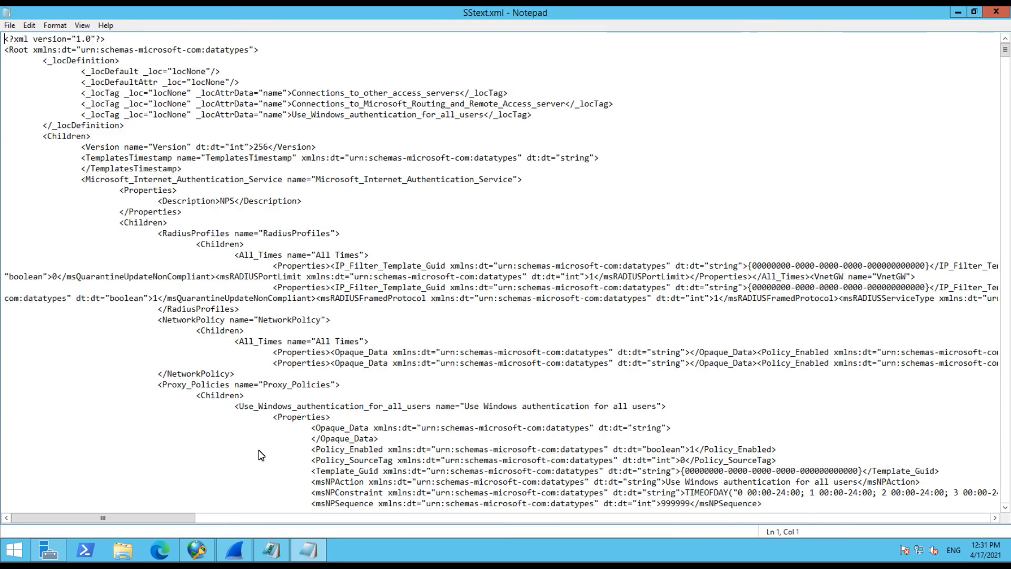
Check the HomeLan client name in NPS, then return to the Notepad text
click(196, 550)
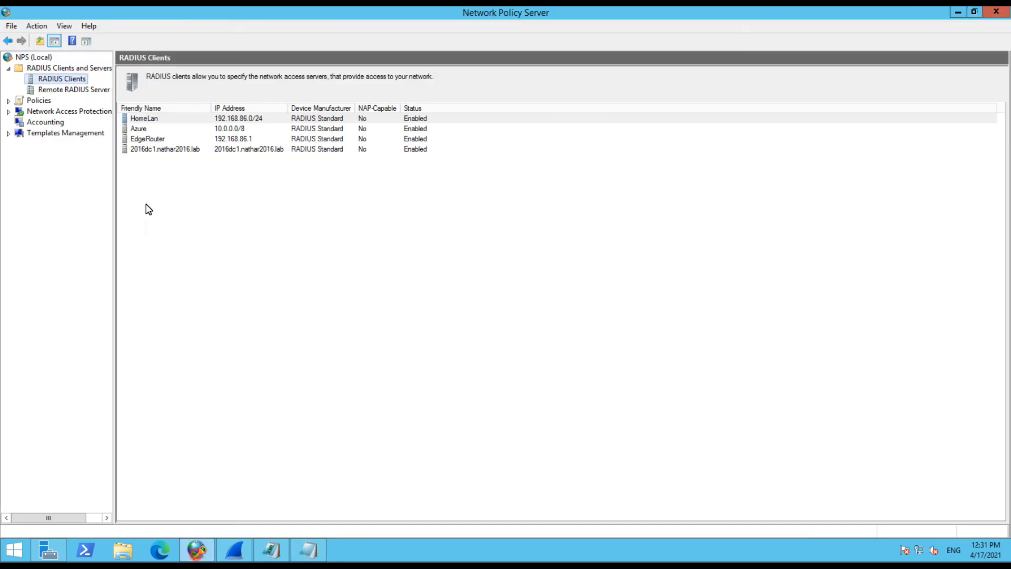
click(154, 119)
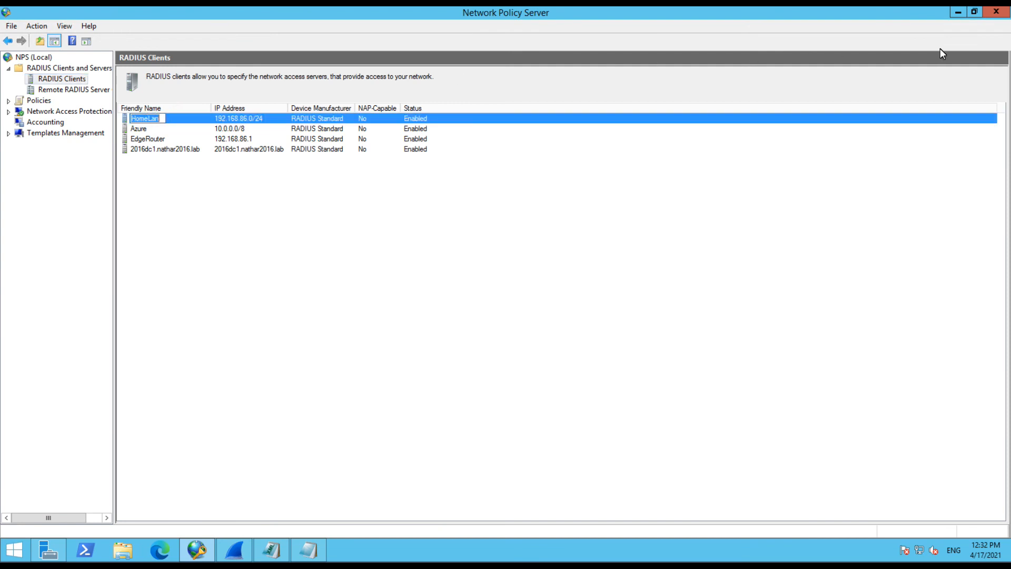
click(959, 13)
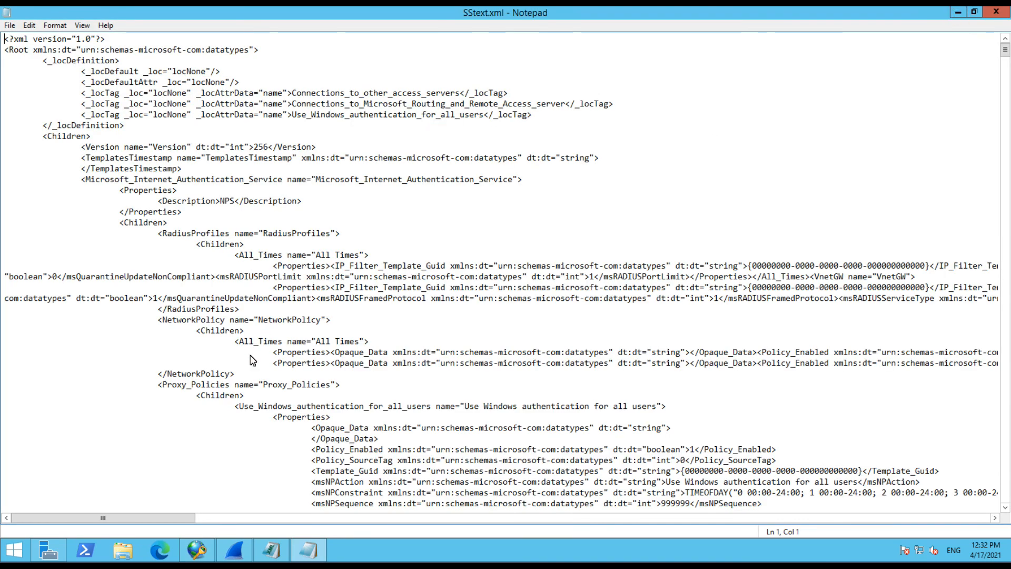
click(180, 39)
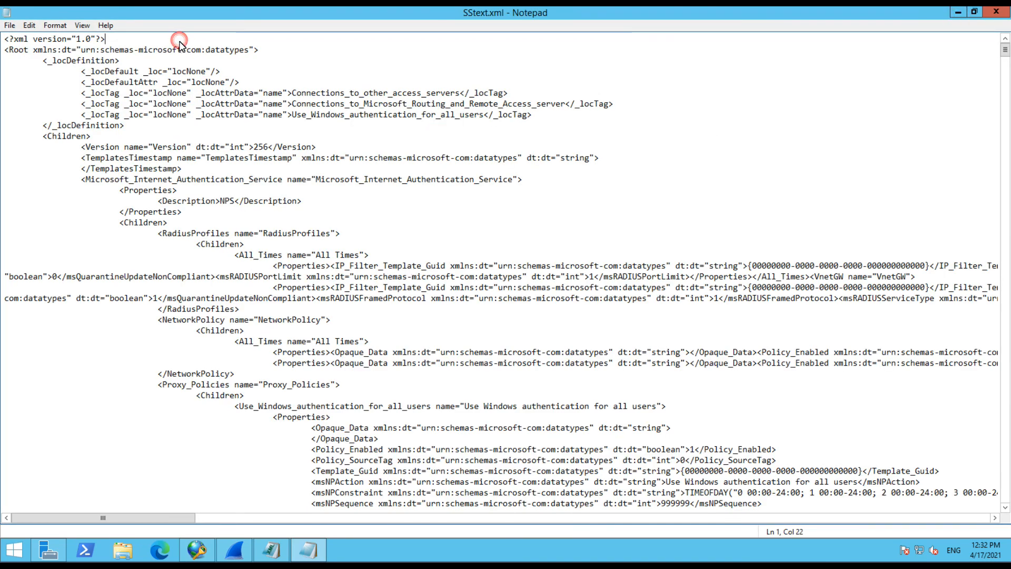
Search the XML for 'homelan' to jump to the HomeLan client entry
key(ctrl+f)
text(homelan)
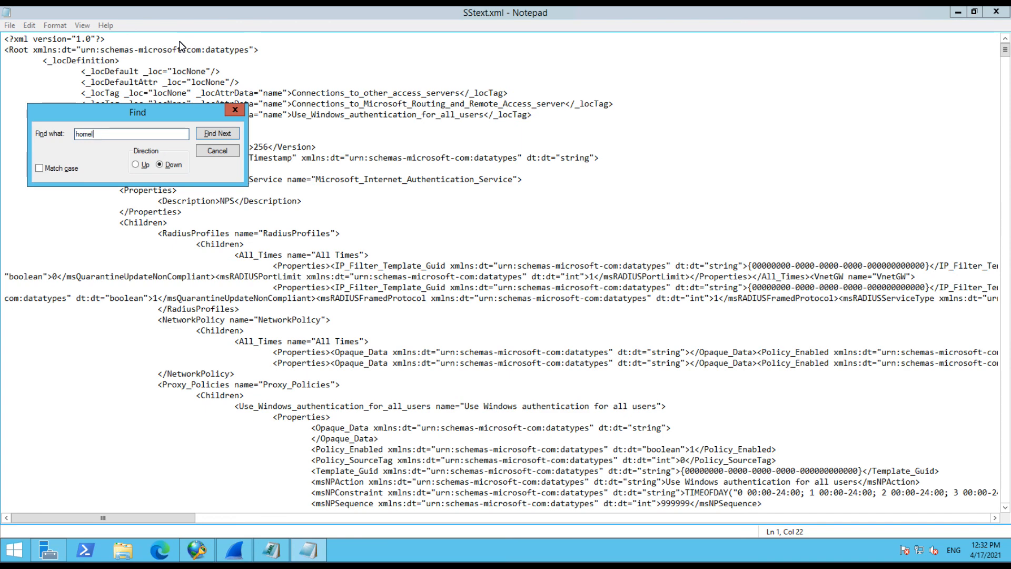
key(Return)
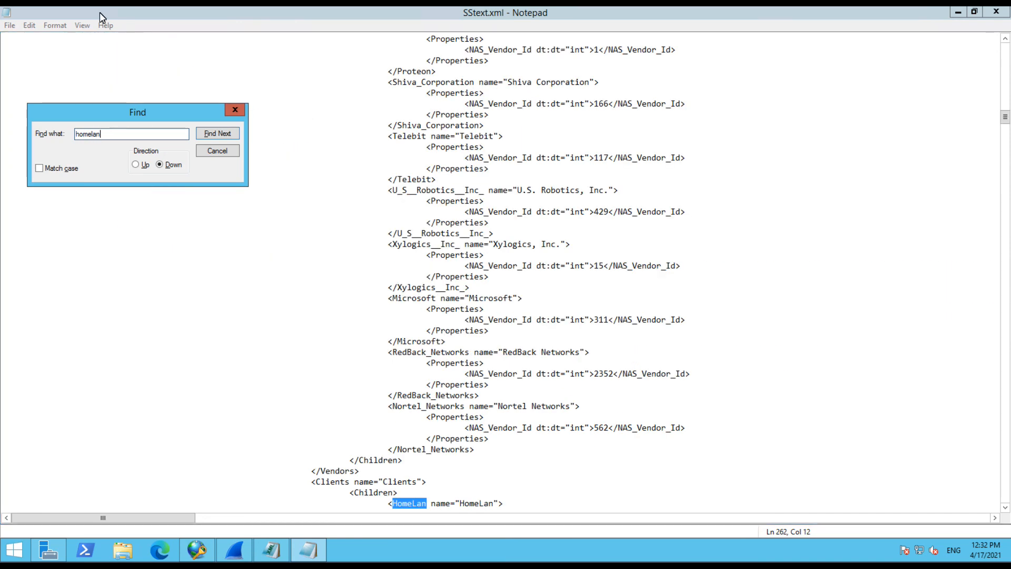
click(322, 425)
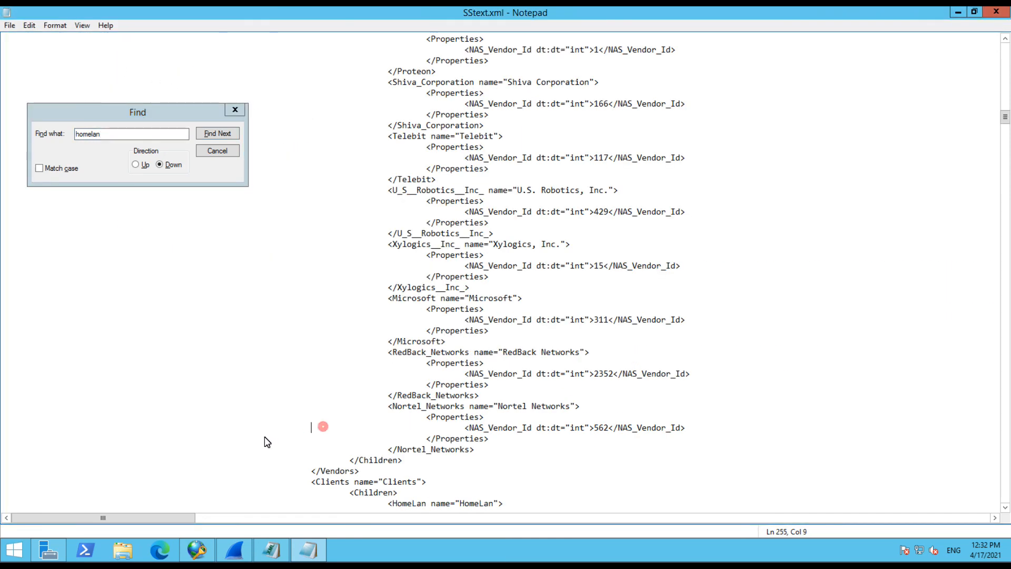
Select the plain-text shared secret value on the Shared_Secret line
scroll(329, 425, down, 5)
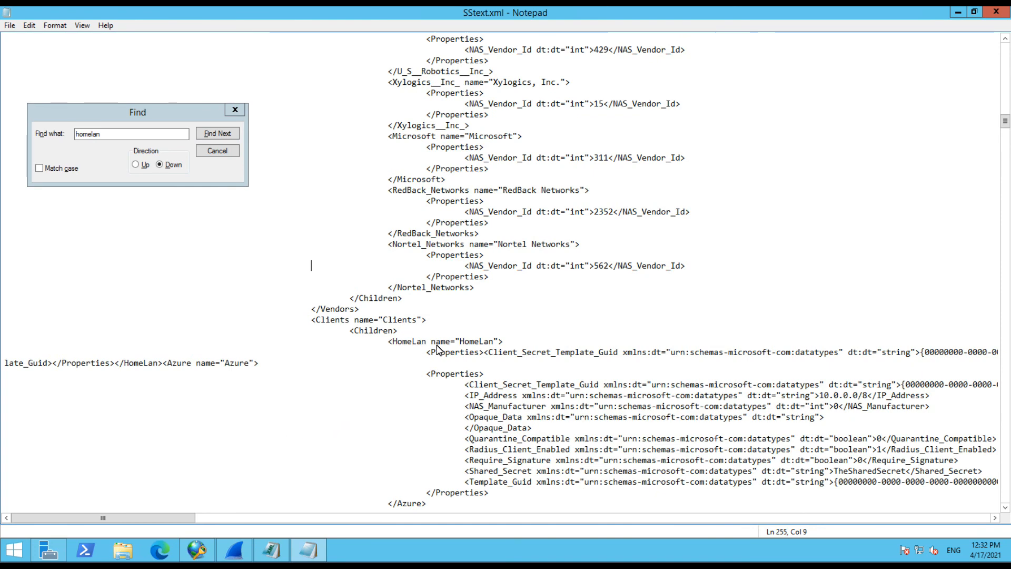
click(466, 476)
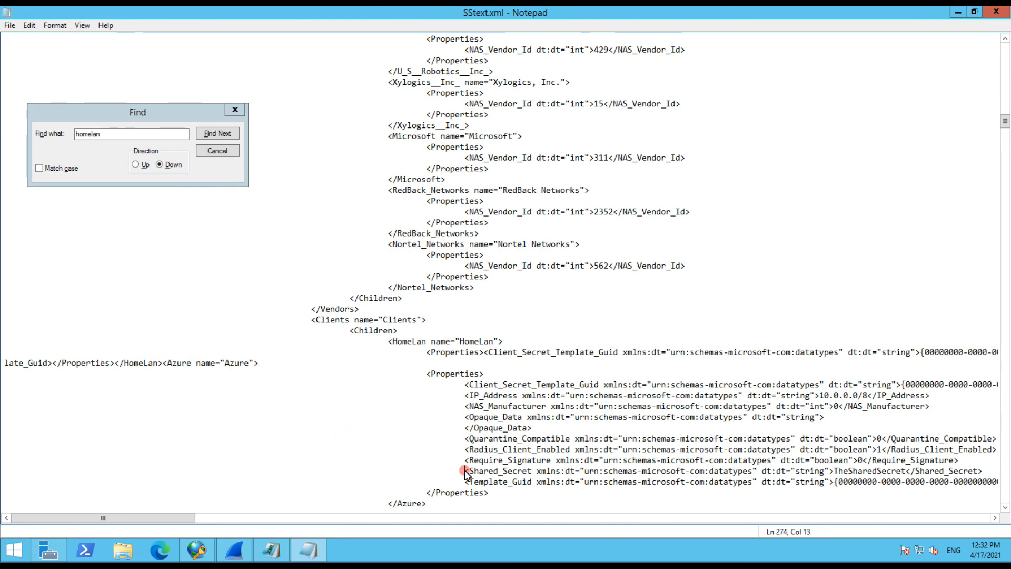
click(227, 154)
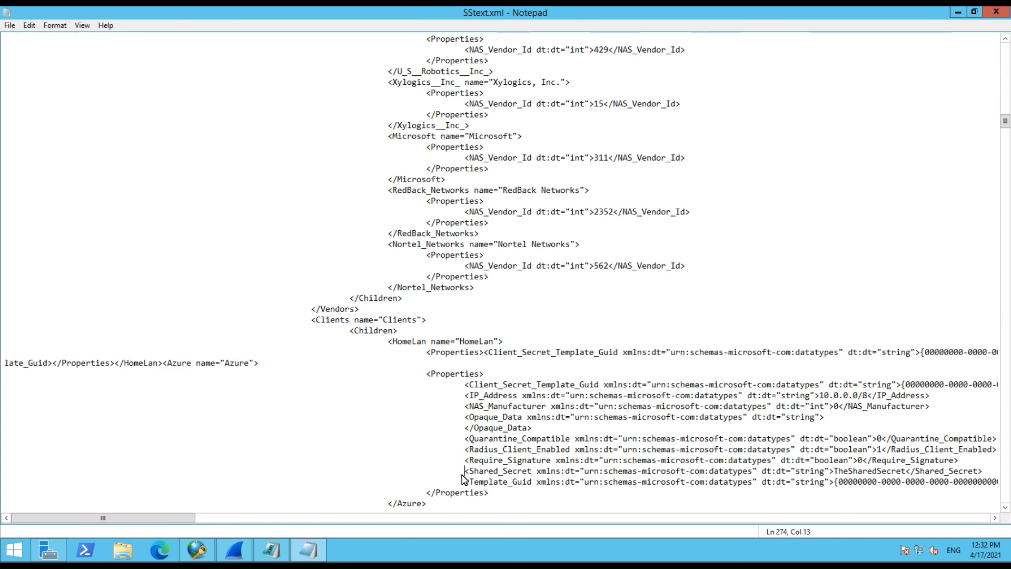
drag(466, 475, 466, 483)
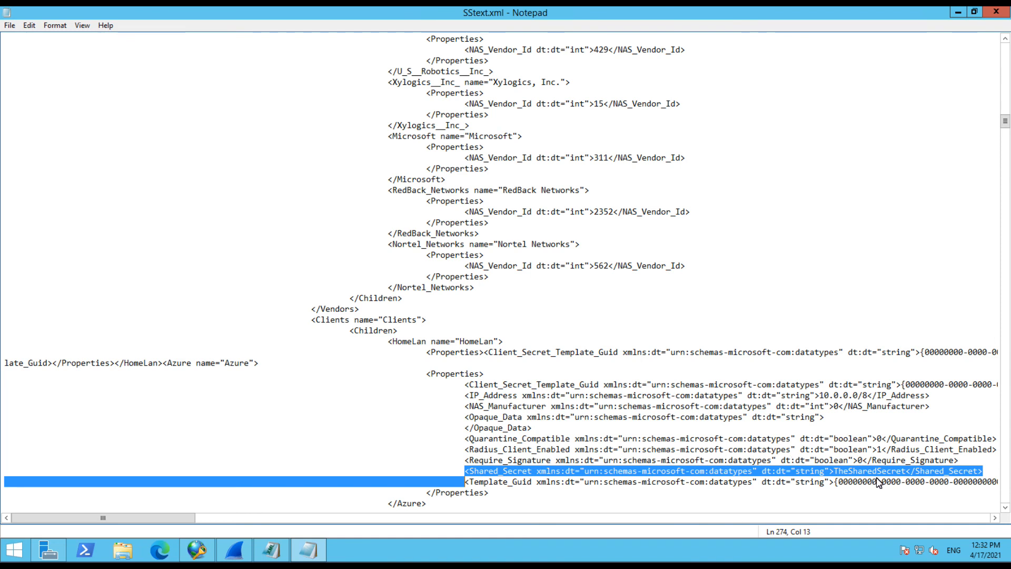
drag(834, 471, 906, 472)
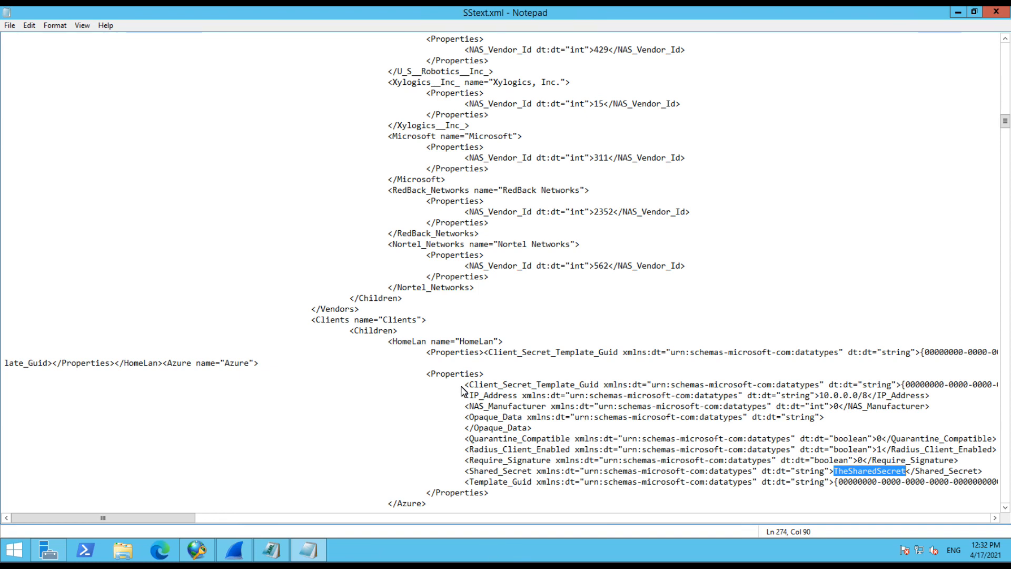
Copy the selected HomeLan shared secret and minimize Notepad
right_click(860, 469)
click(746, 351)
click(955, 13)
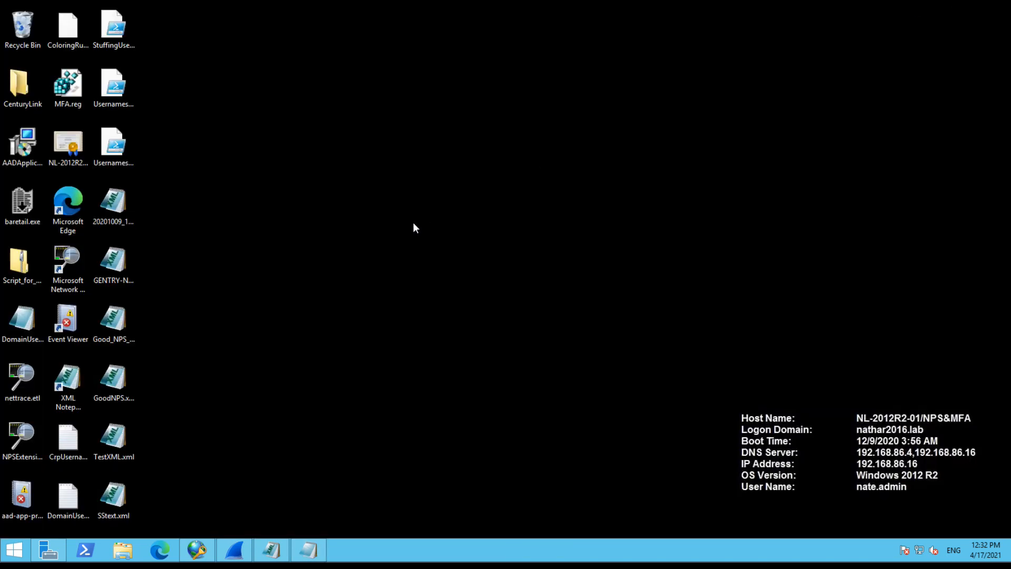